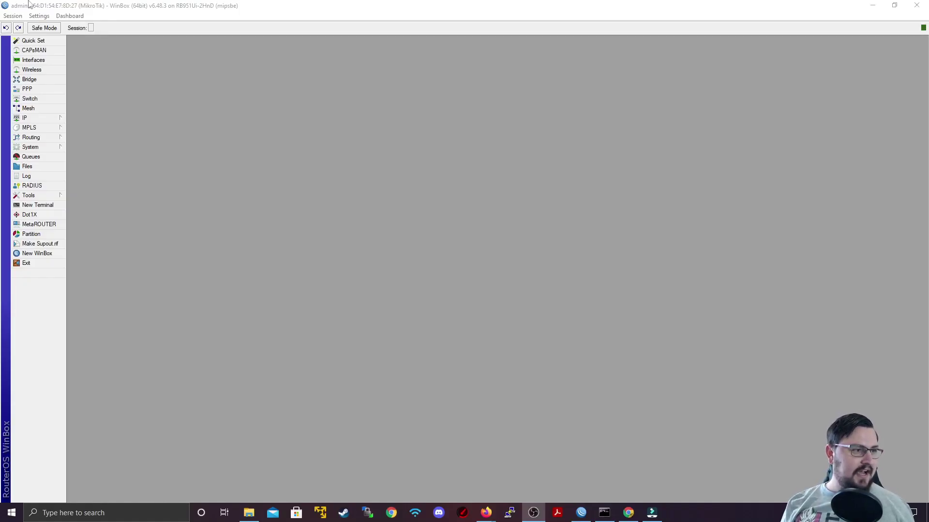
Check ether1 and ether2 in the Interface list, then switch to Firefox showing mikrotik.com
left_click(33, 60)
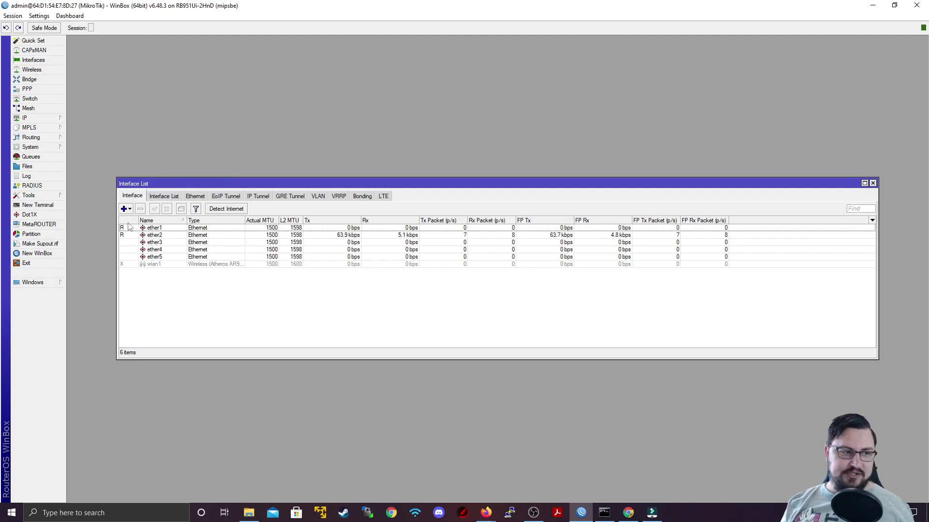
left_click(154, 229)
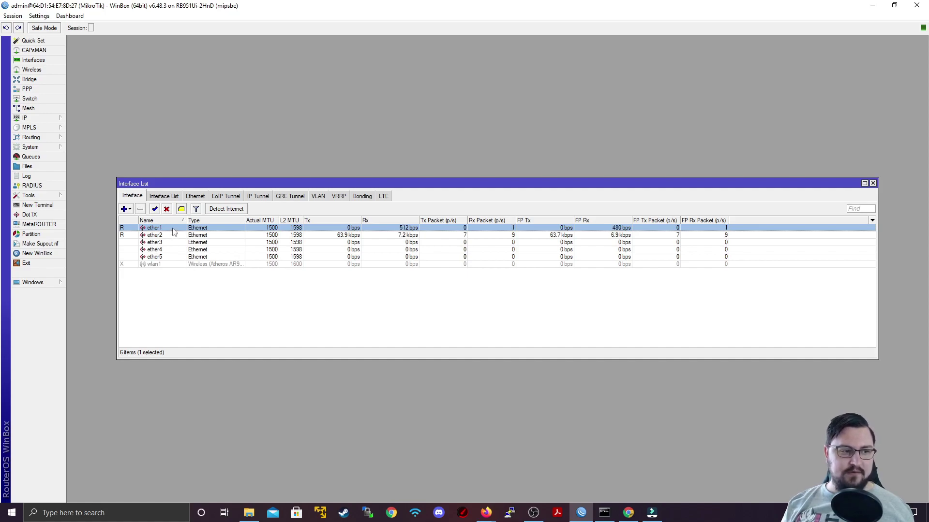
left_click(167, 237)
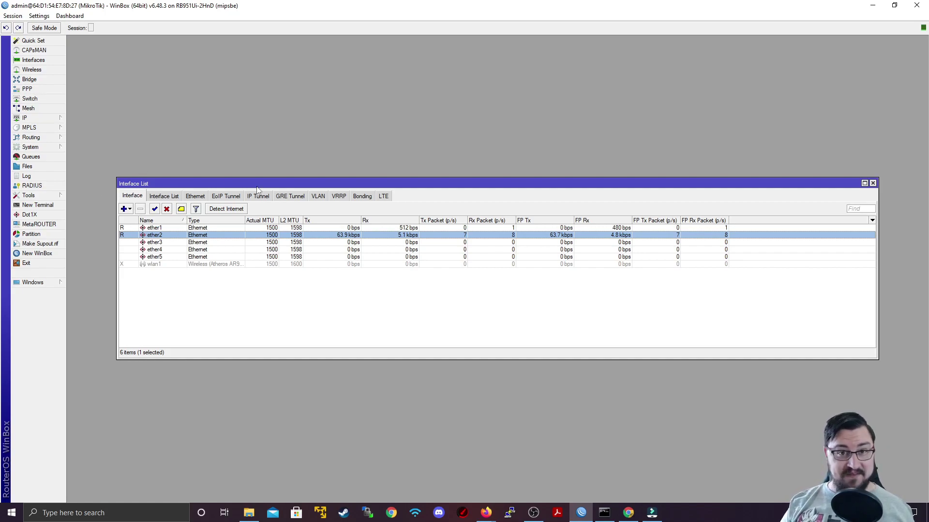
left_click(487, 512)
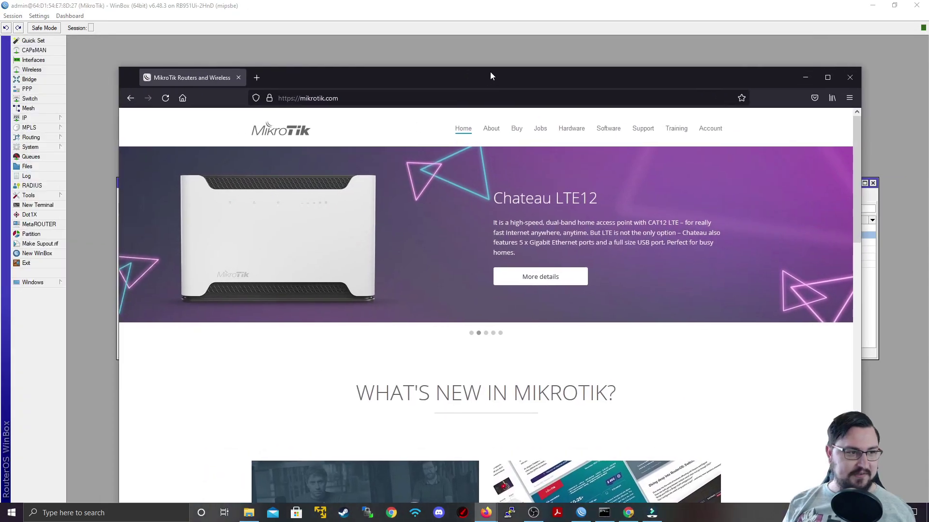
double_click(489, 72)
left_click(319, 30)
key("Escape")
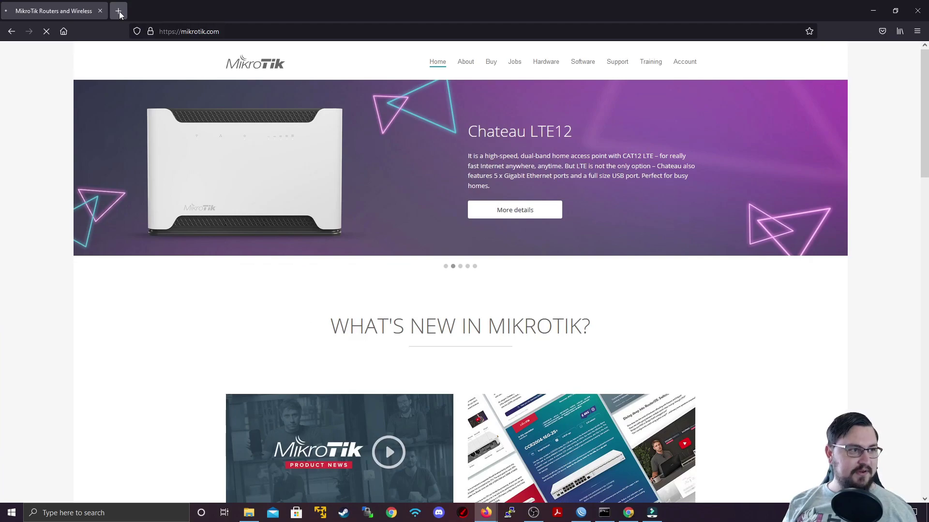
left_click(119, 11)
type("WWW.")
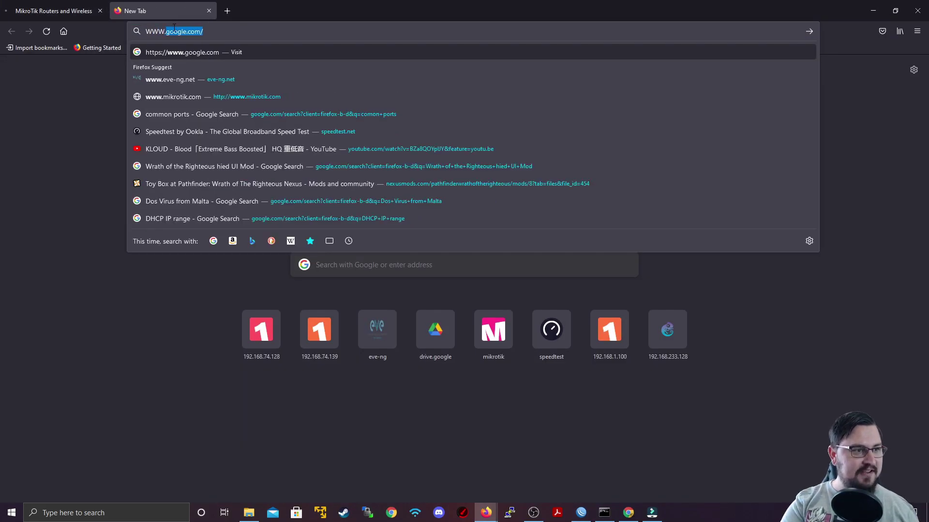
type("google.com")
key("Return")
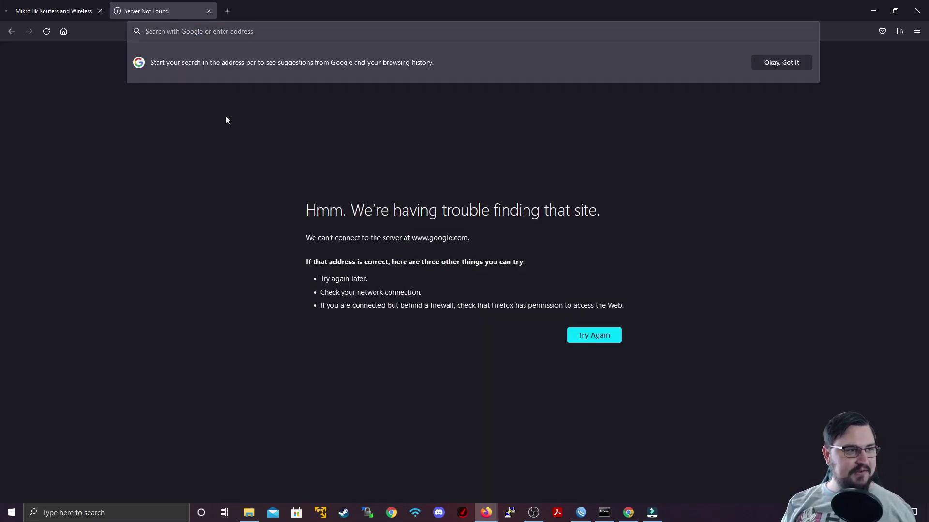
left_click(872, 11)
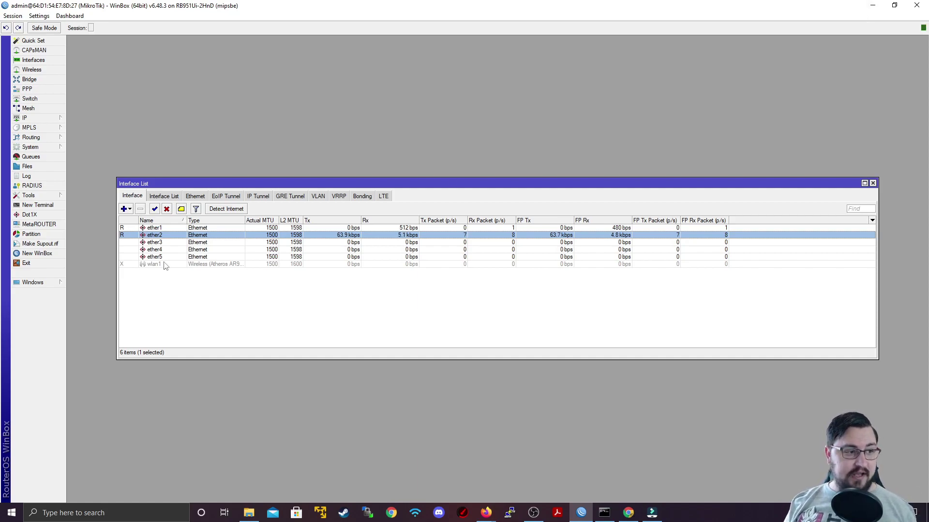
left_click(49, 207)
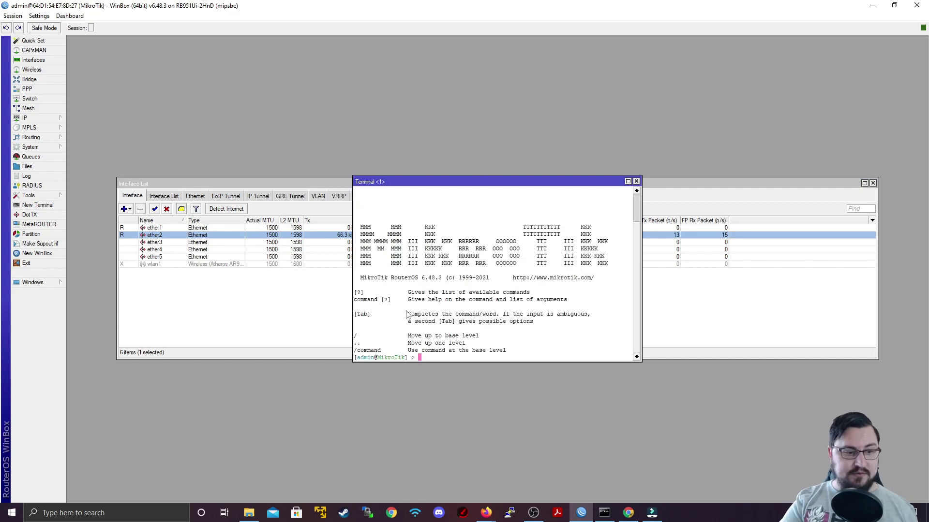
key("Return")
key("Return")
type("ping www.gogole")
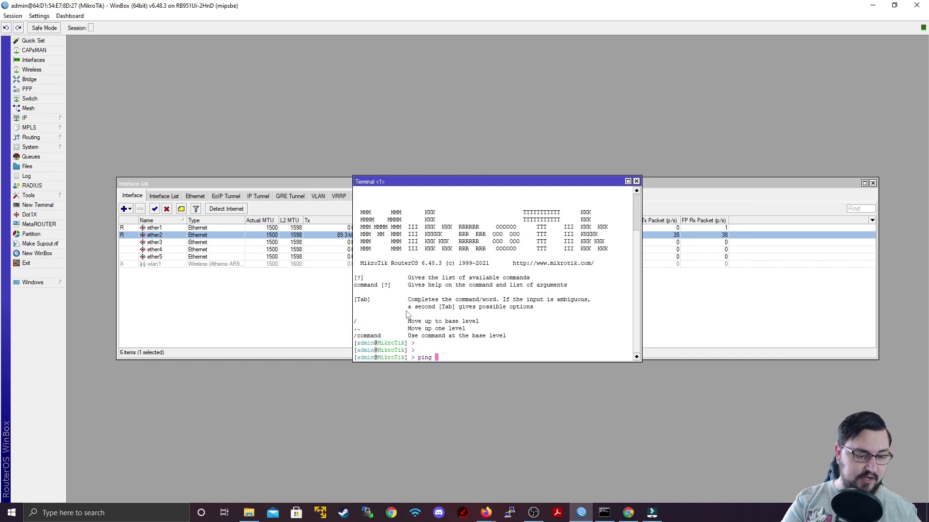
key("BackSpace")
key("BackSpace")
key("BackSpace")
key("BackSpace")
type("ogle.com")
key("Return")
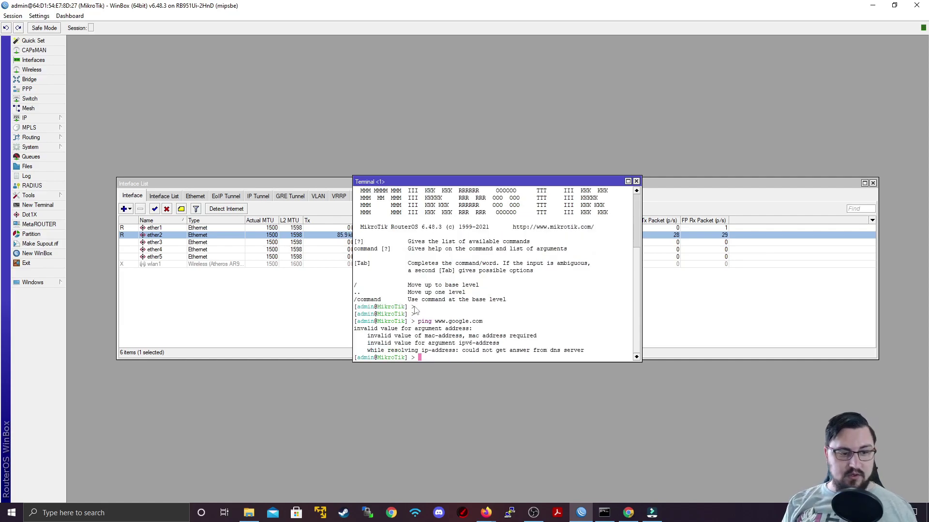
type("ping 8.8.8.8")
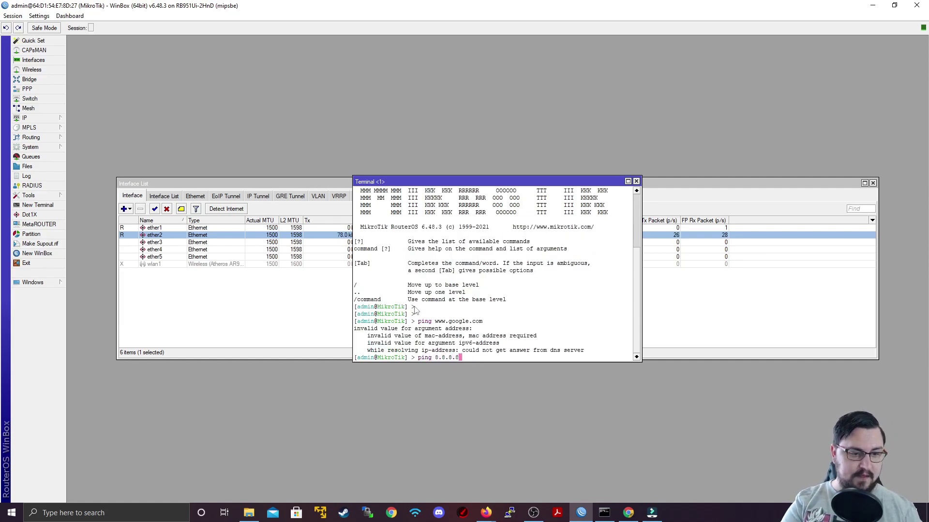
key("Return")
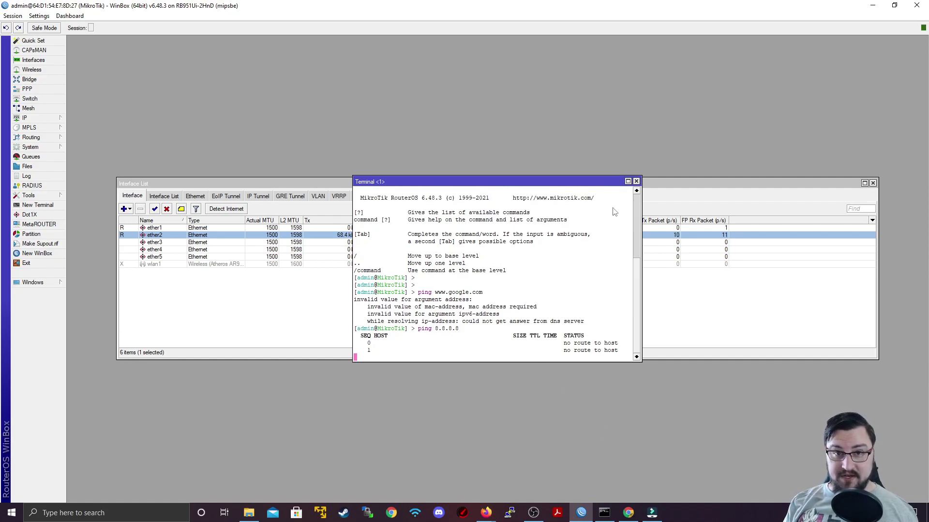
left_click(636, 181)
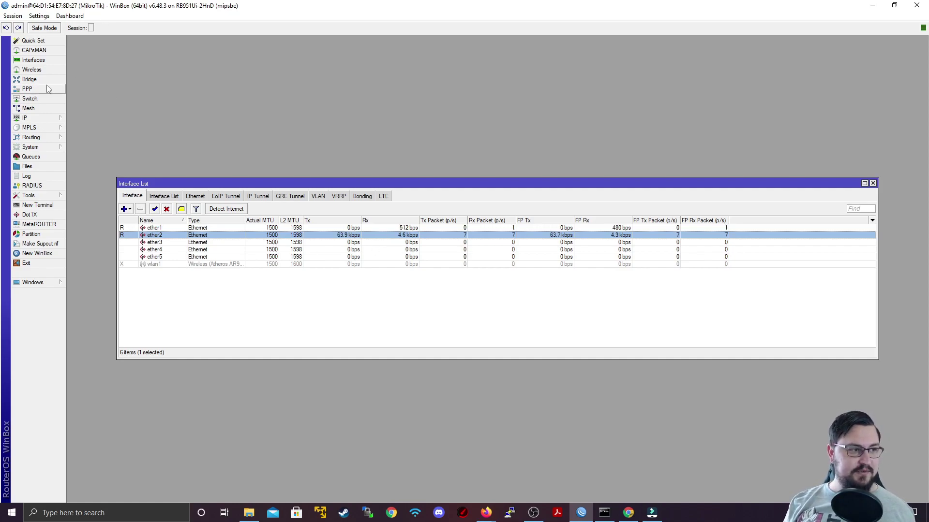
Add a DHCP client on ether1 with Add Default Route kept at yes, and apply it
left_click(51, 118)
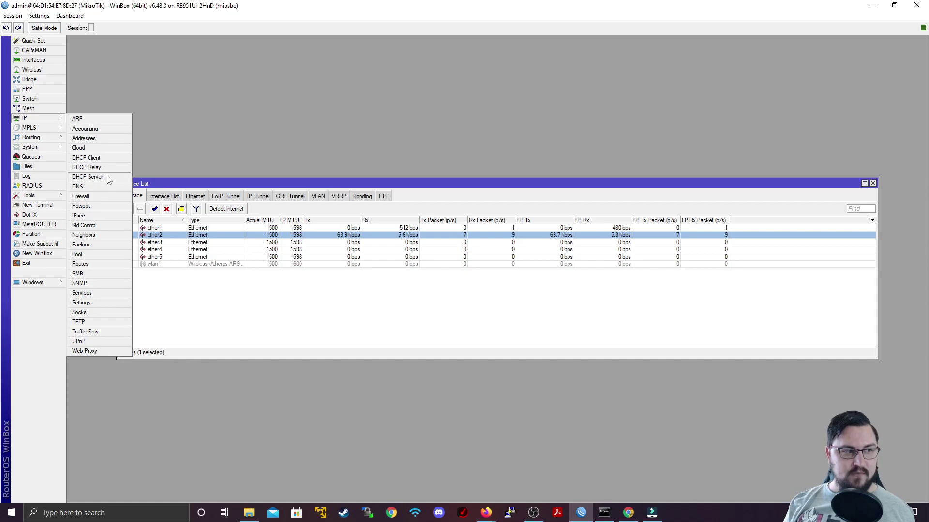
left_click(97, 157)
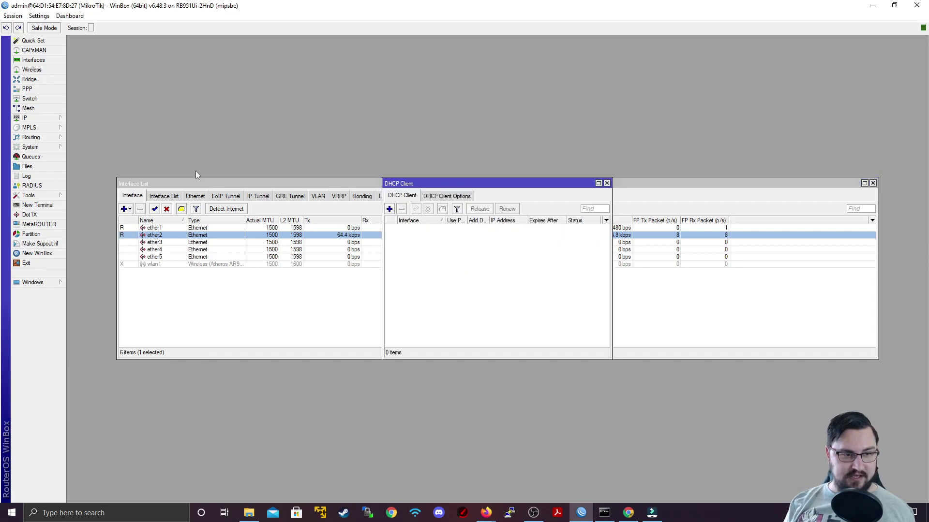
left_click(390, 209)
left_click(484, 227)
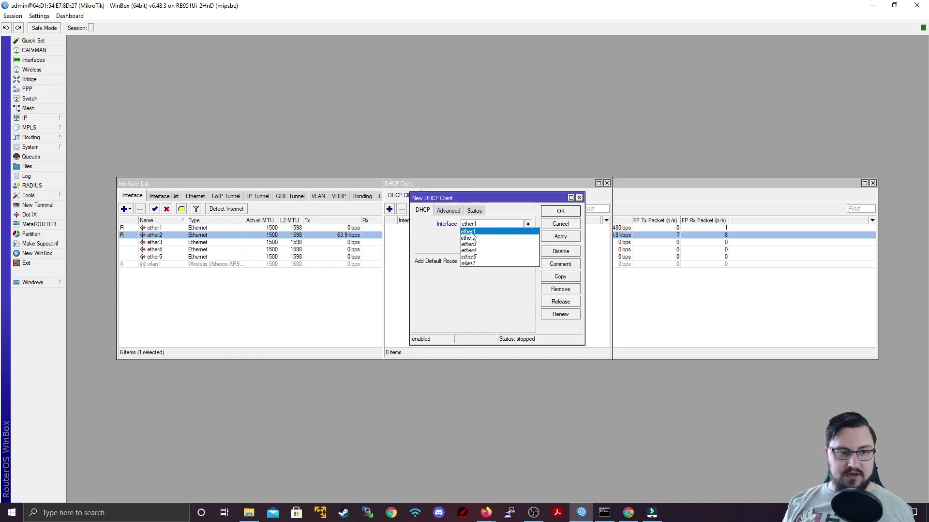
left_click(473, 238)
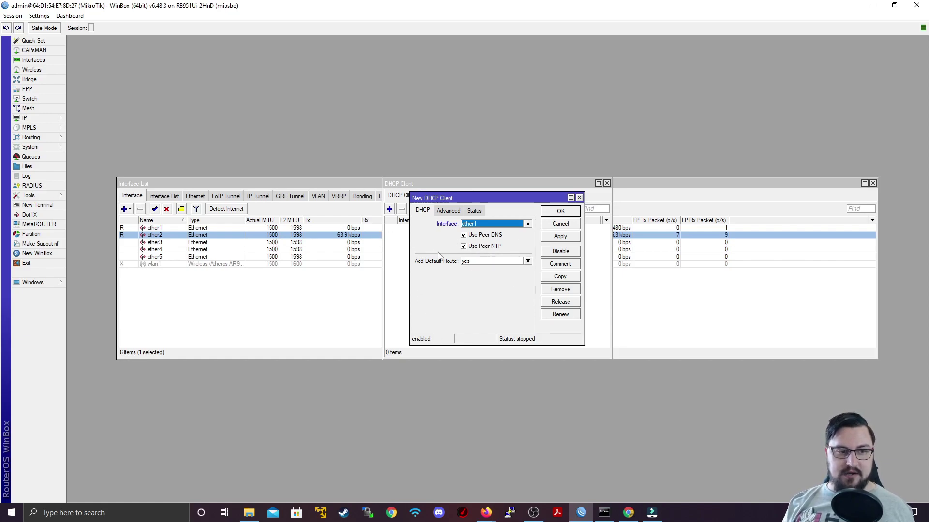
left_click(479, 261)
left_click(481, 267)
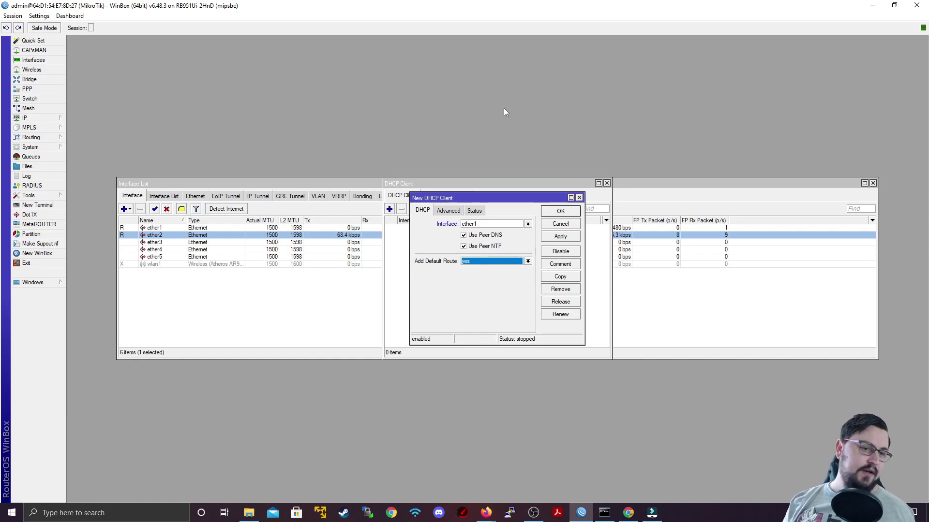
left_click(455, 212)
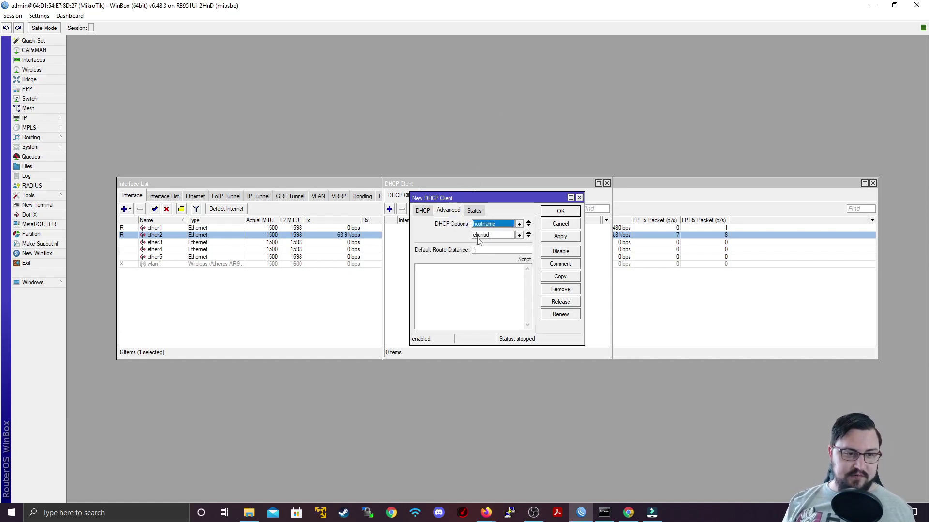
left_click(480, 211)
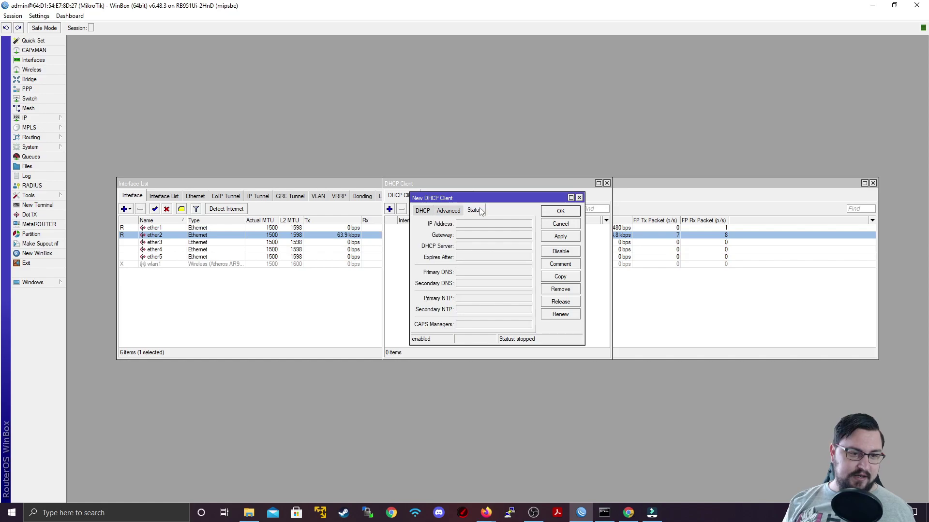
left_click(561, 236)
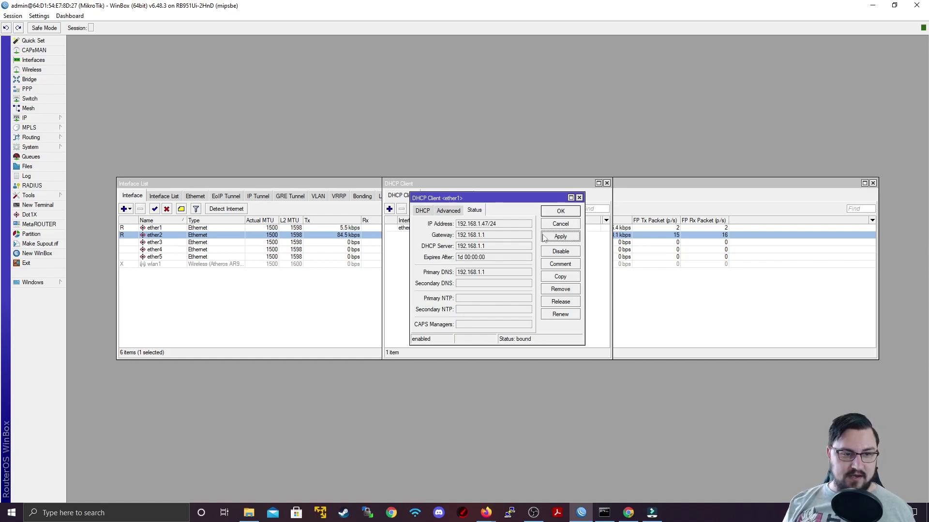
Review the lease (192.168.1.47/24, gateway and DNS 192.168.1.1, expiry), then close the client details
left_click_drag(505, 225, 464, 226)
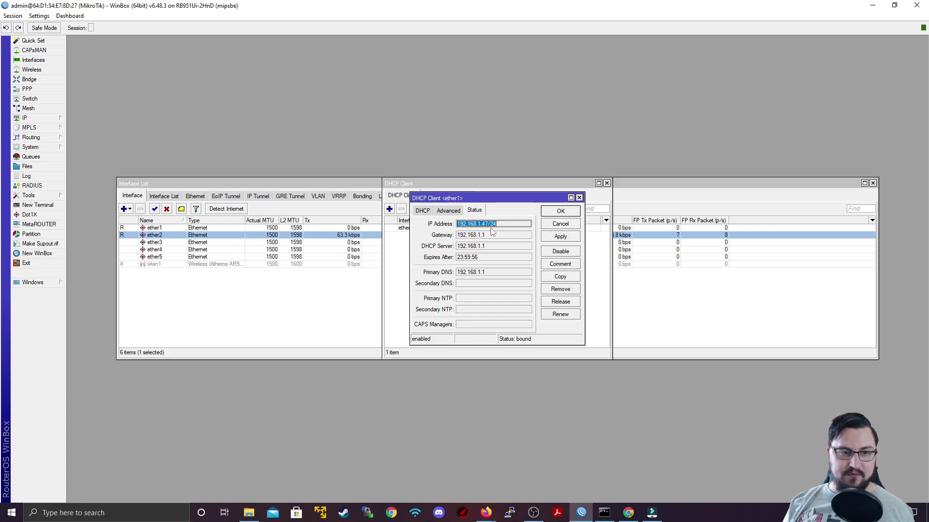
left_click_drag(486, 236, 457, 236)
left_click(483, 241)
double_click(483, 240)
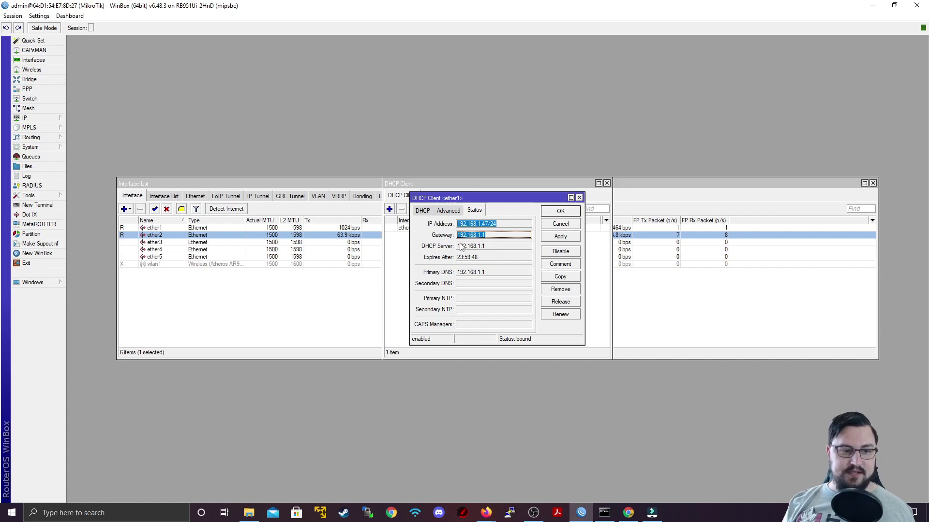
left_click_drag(522, 246, 445, 248)
left_click_drag(497, 265, 424, 256)
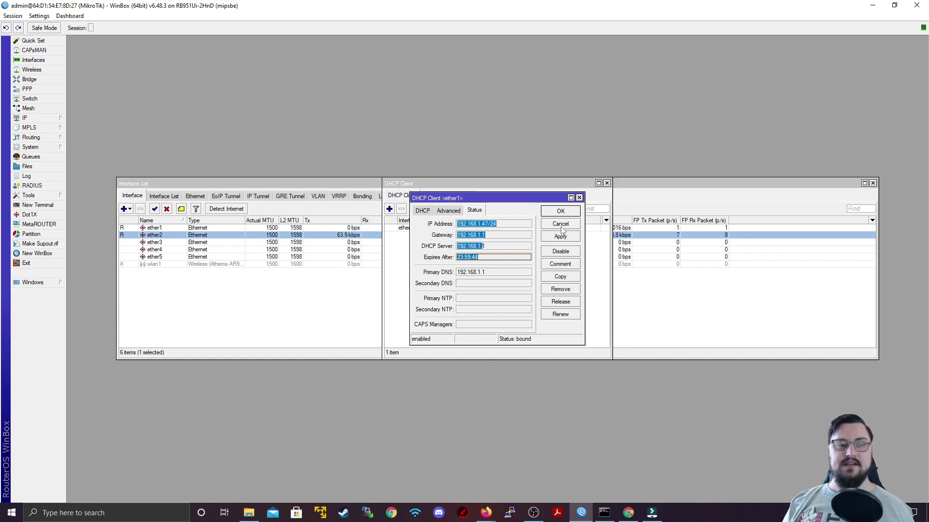
left_click(560, 211)
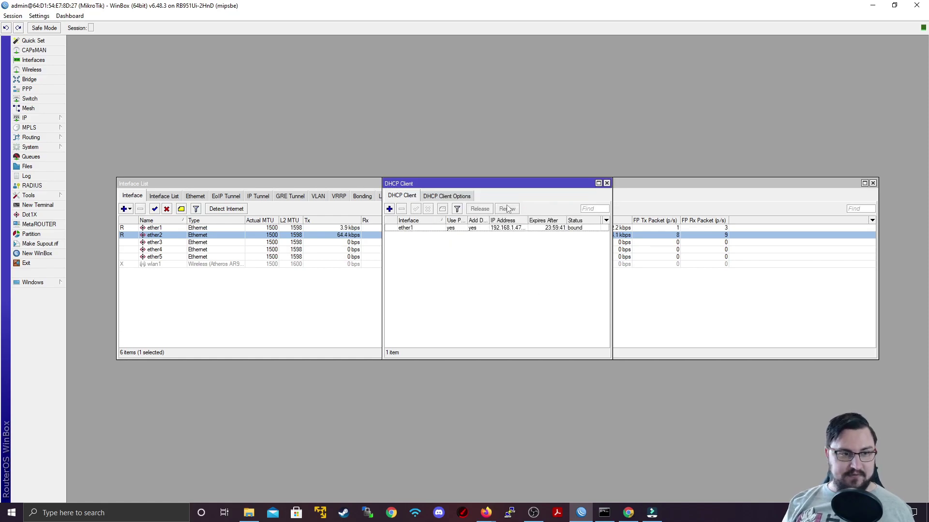
Close the DHCP client list and ping 8.8.8.8 from a new router terminal
left_click(606, 183)
left_click(38, 205)
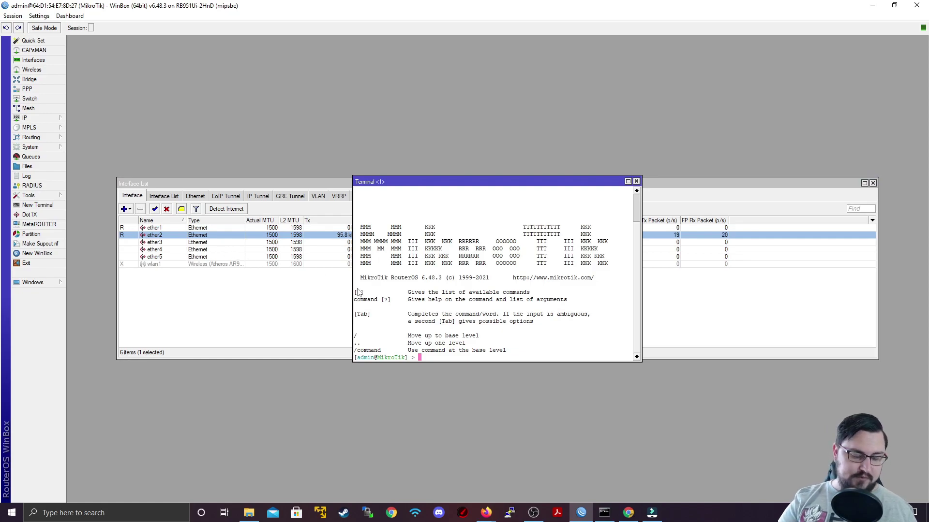
type("ping ")
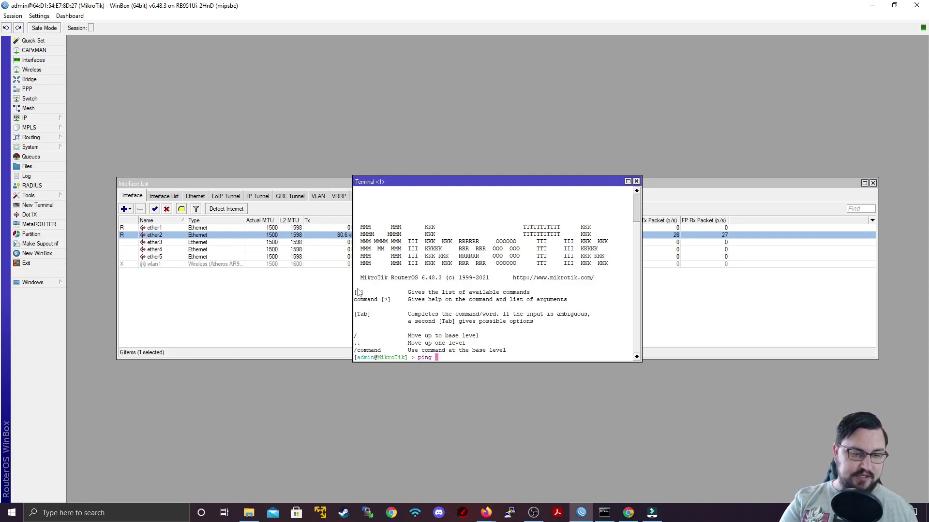
type("8.8.8.8")
key("Return")
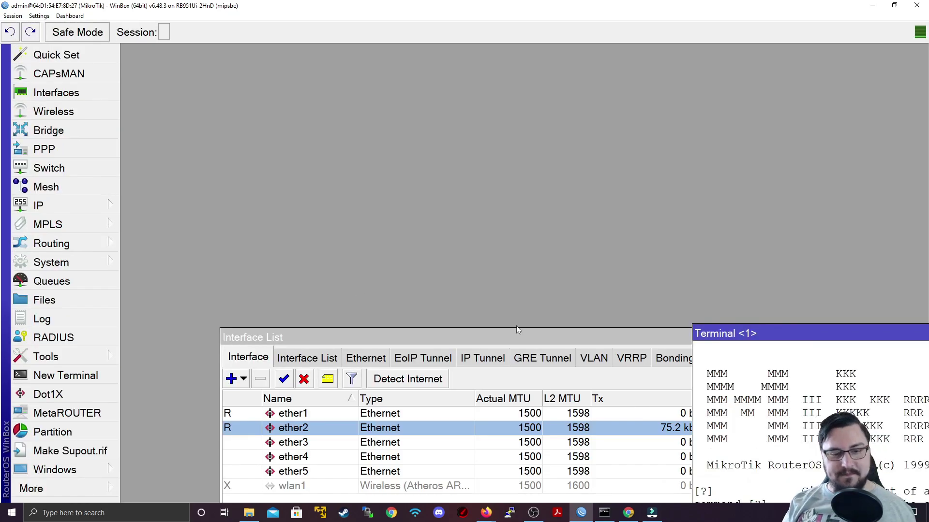
left_click_drag(514, 336, 449, 104)
double_click(494, 105)
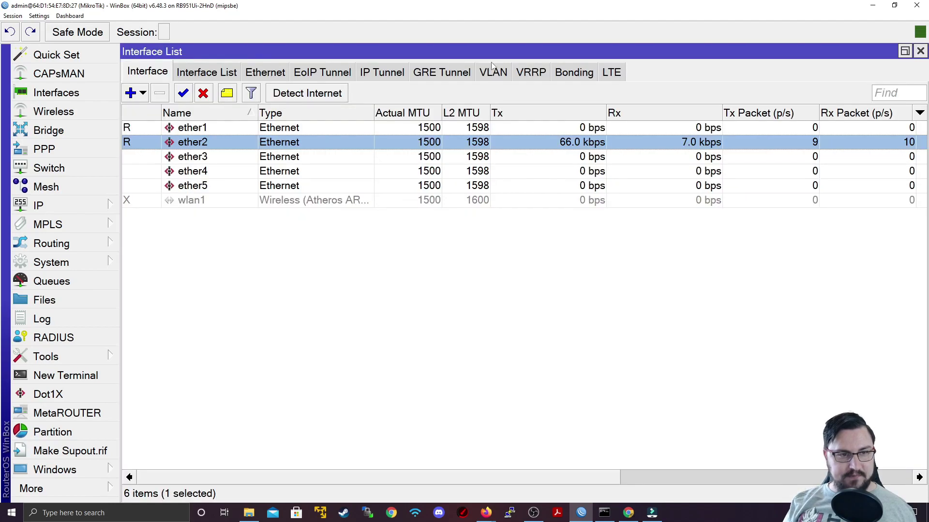
double_click(492, 52)
left_click(736, 451)
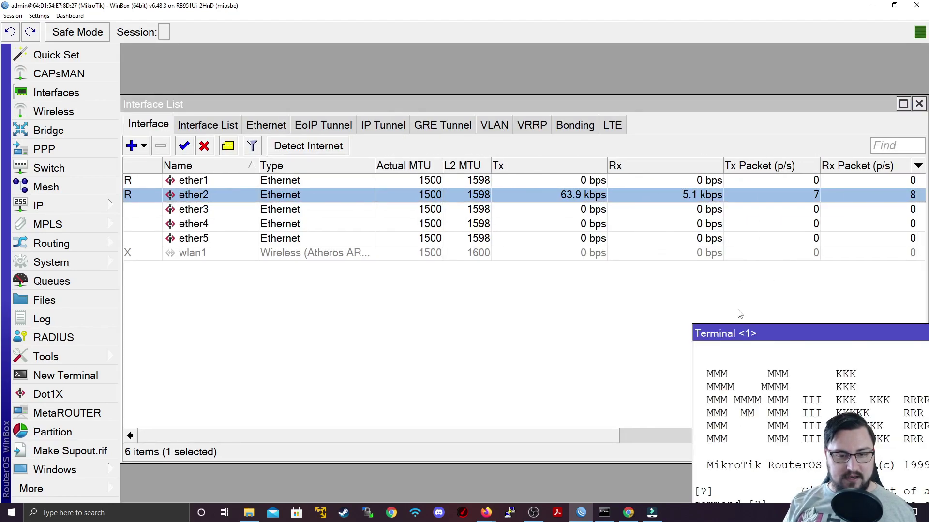
left_click_drag(736, 334, 344, 139)
double_click(343, 139)
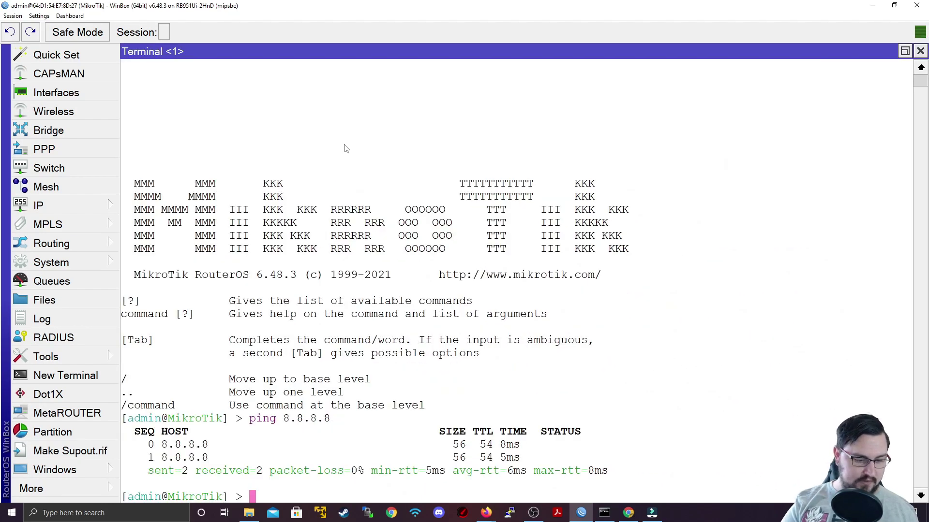
type("ping www")
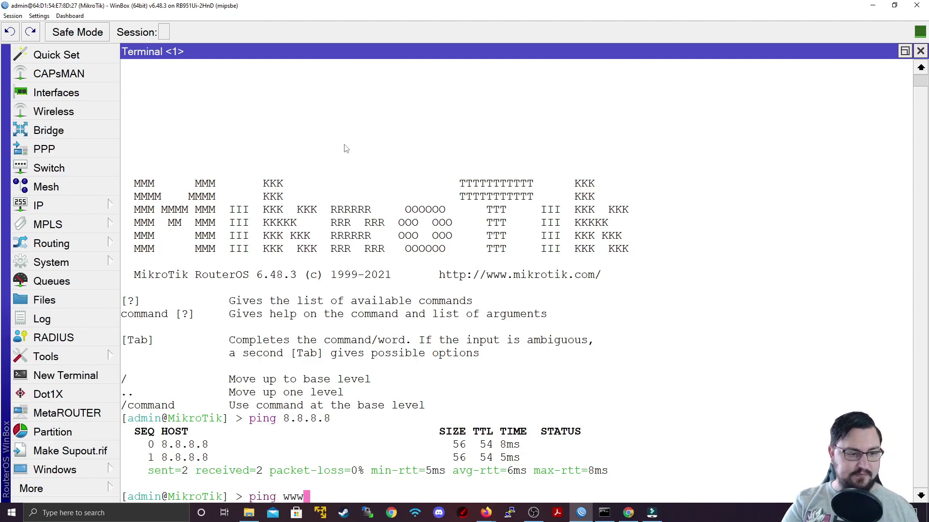
type(".google.com")
key("Return")
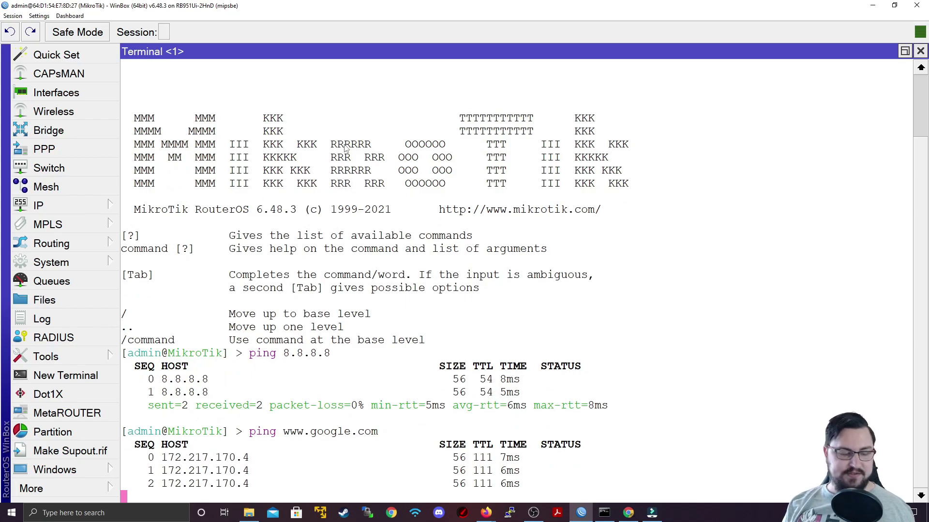
key("ctrl+c")
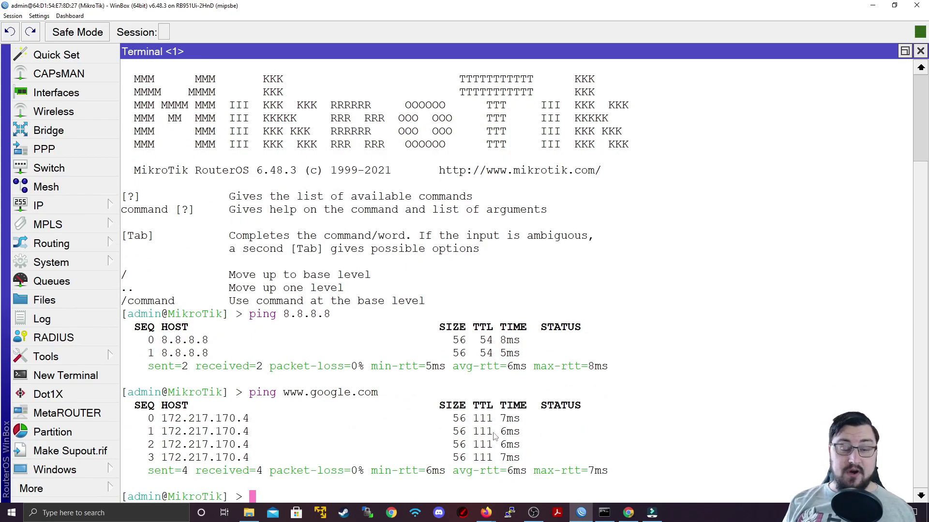
mouse_move(481, 509)
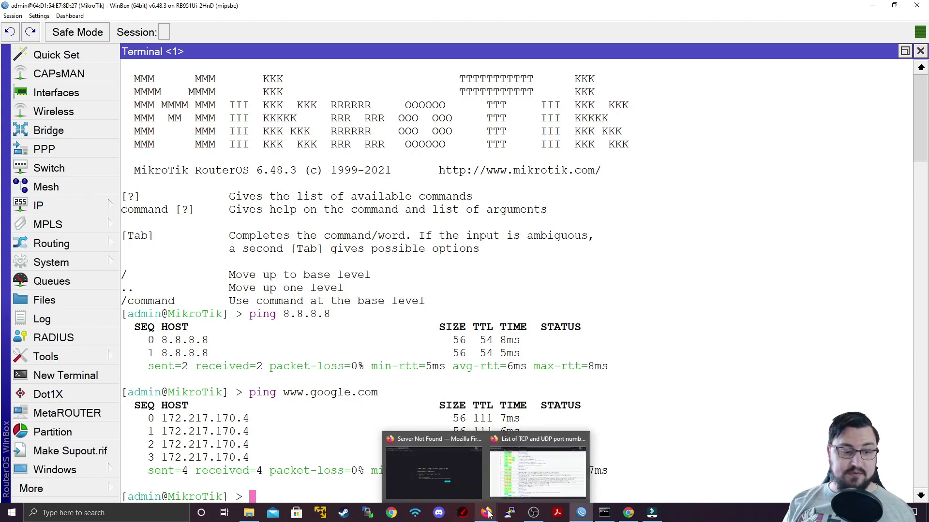
left_click(458, 479)
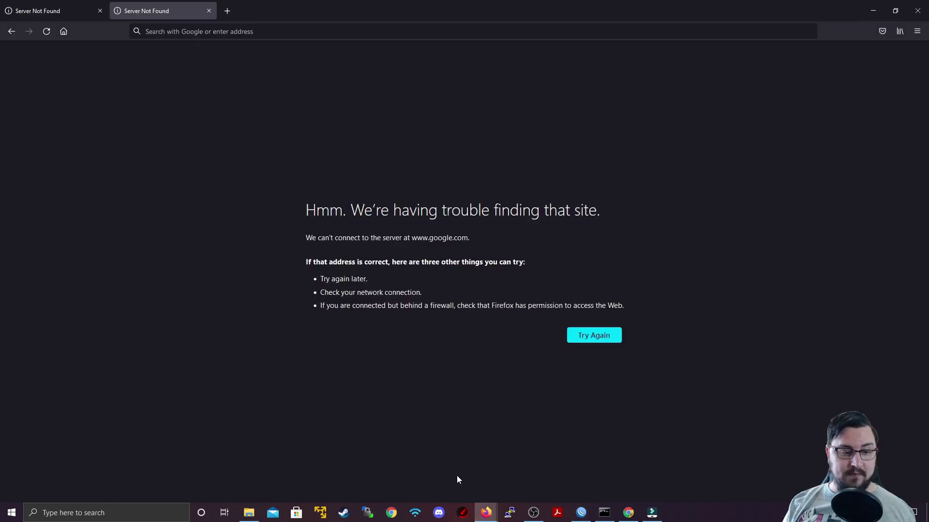
left_click(206, 31)
type("www.google.com/")
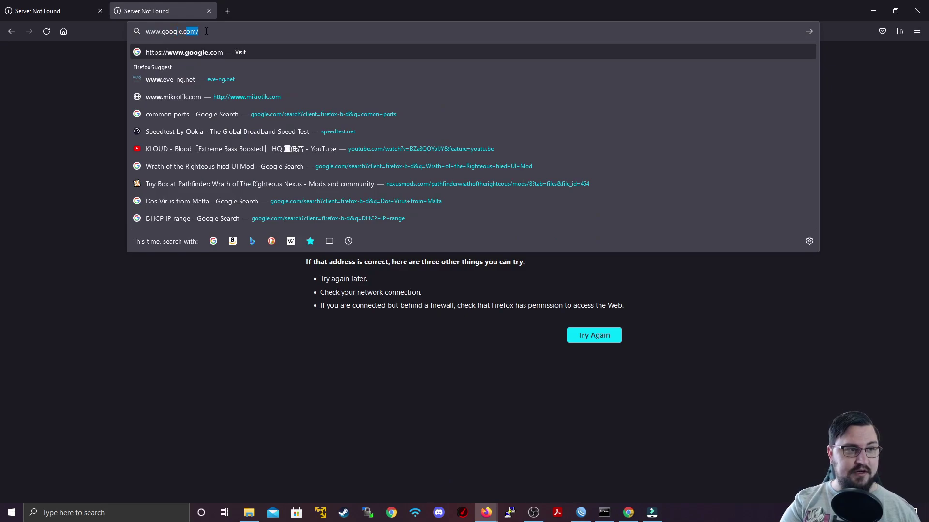
key("Return")
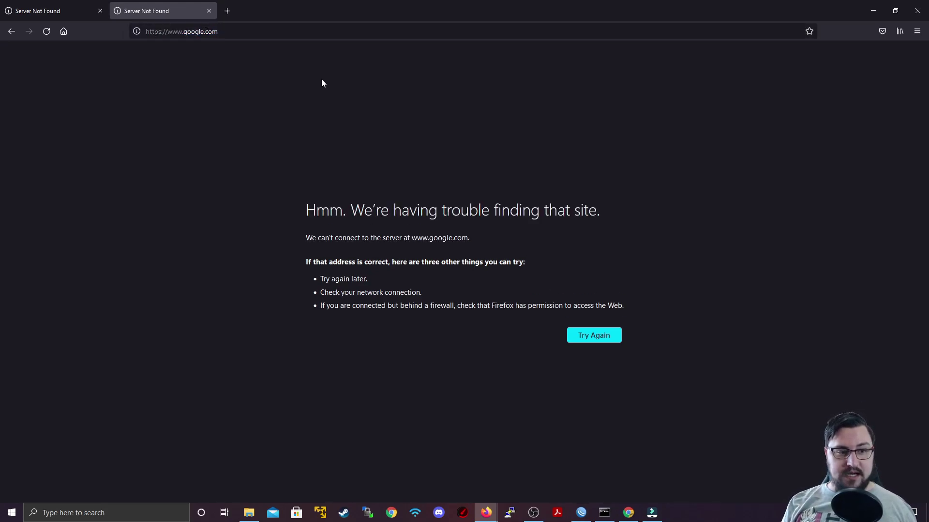
left_click(864, 7)
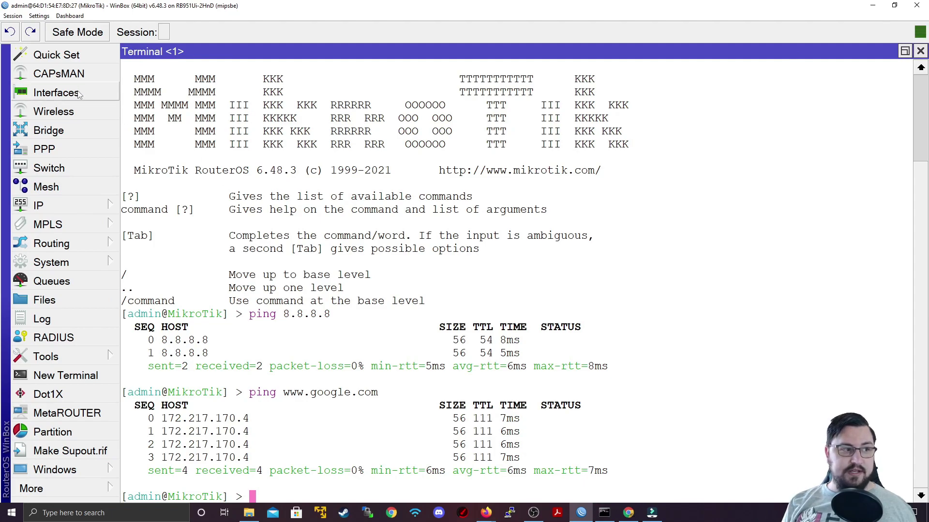
Open IP > Addresses, select the dynamic 192.168.1.47/24 entry and widen the list window
left_click(77, 93)
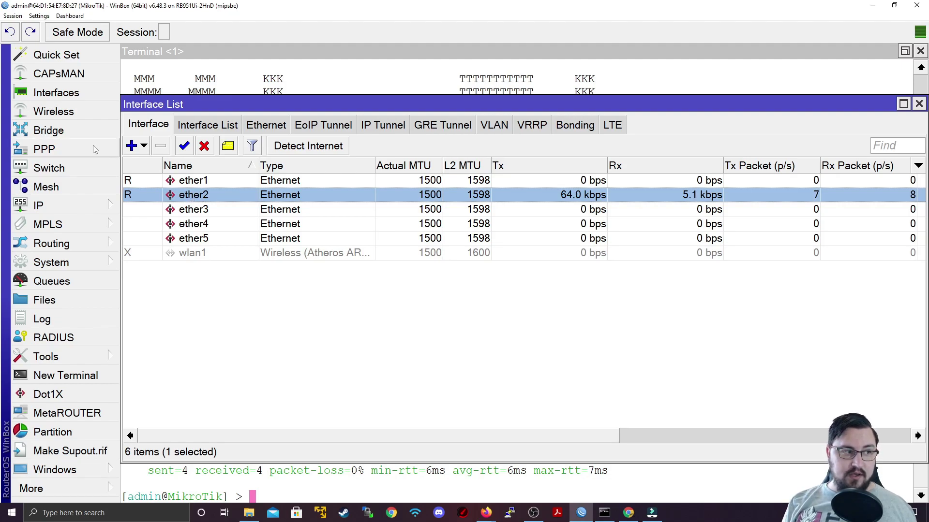
left_click(83, 202)
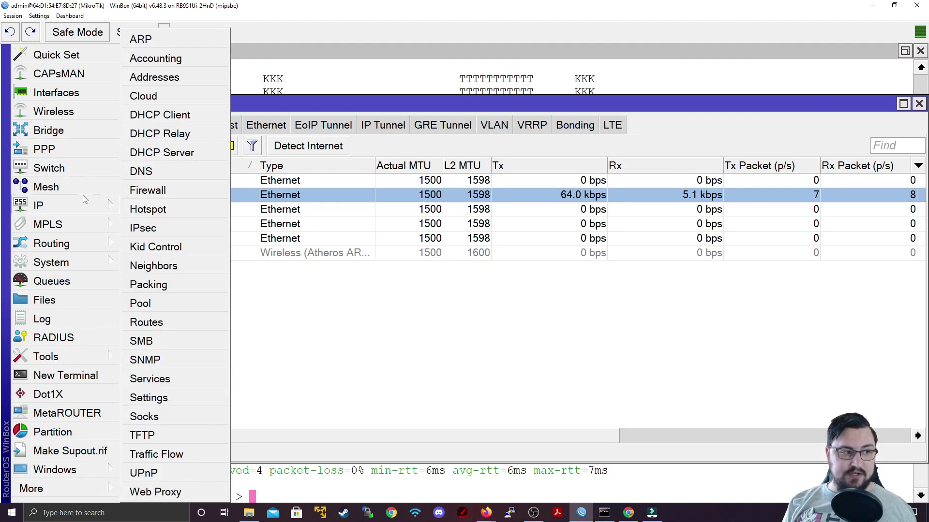
left_click(160, 83)
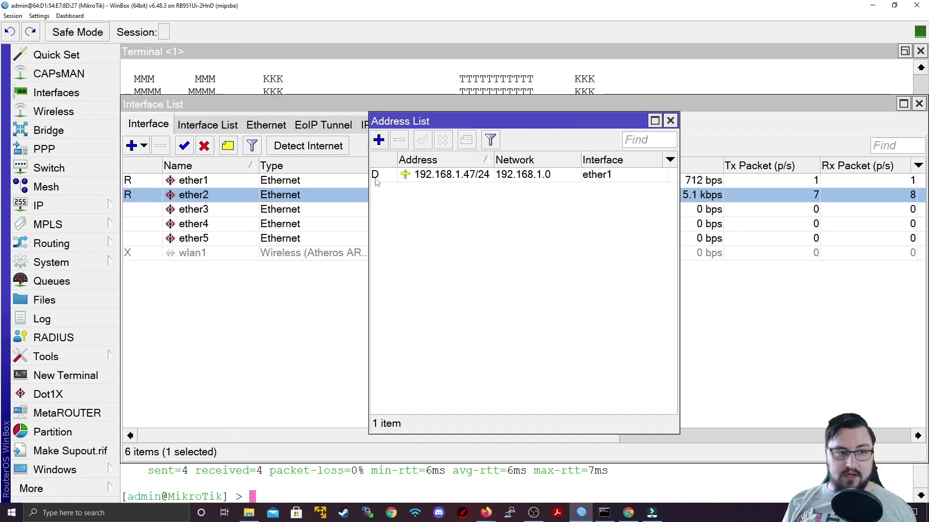
left_click(440, 180)
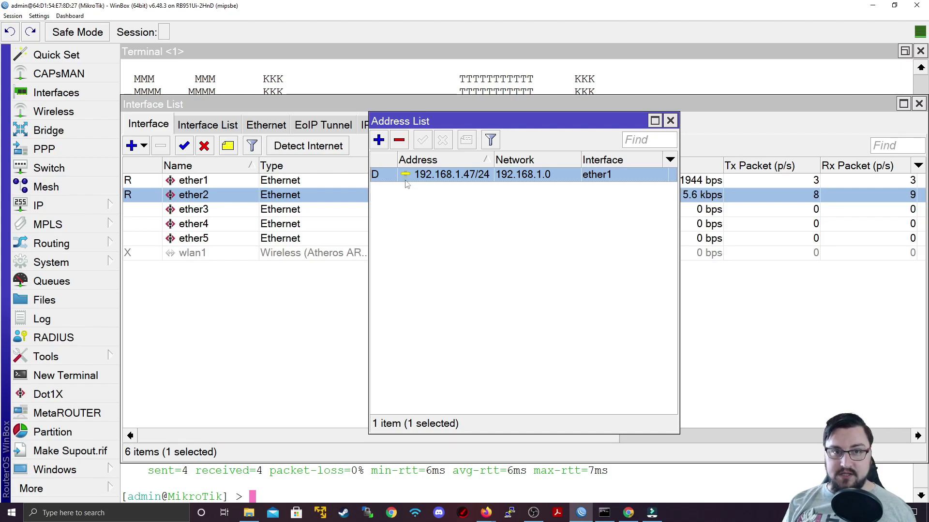
left_click_drag(679, 222, 792, 224)
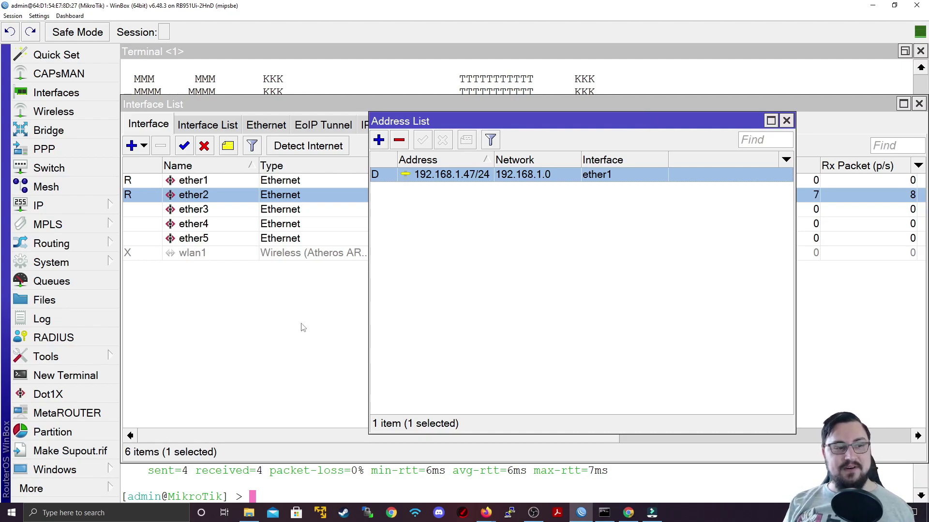
Add the static address 192.168.0.1/24 on ether2, correcting the typed 88 to 0
left_click(384, 145)
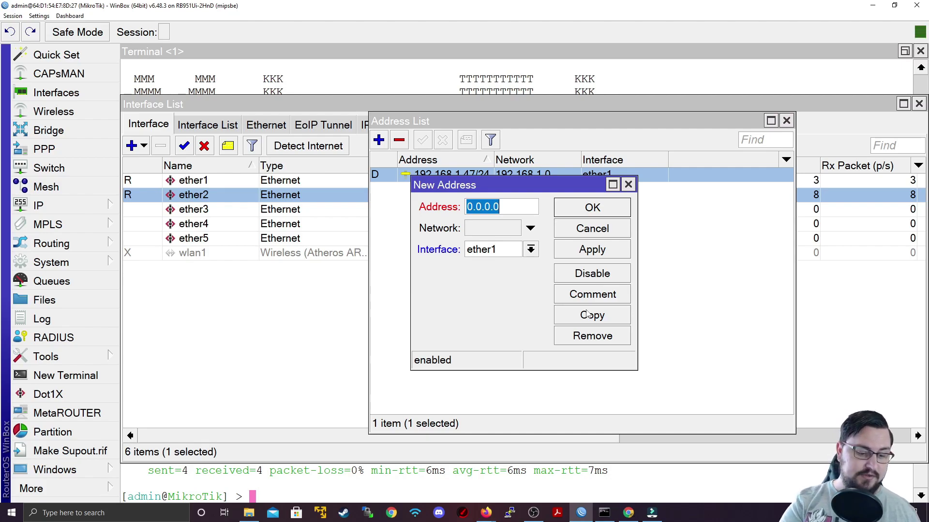
type("192.168.88.")
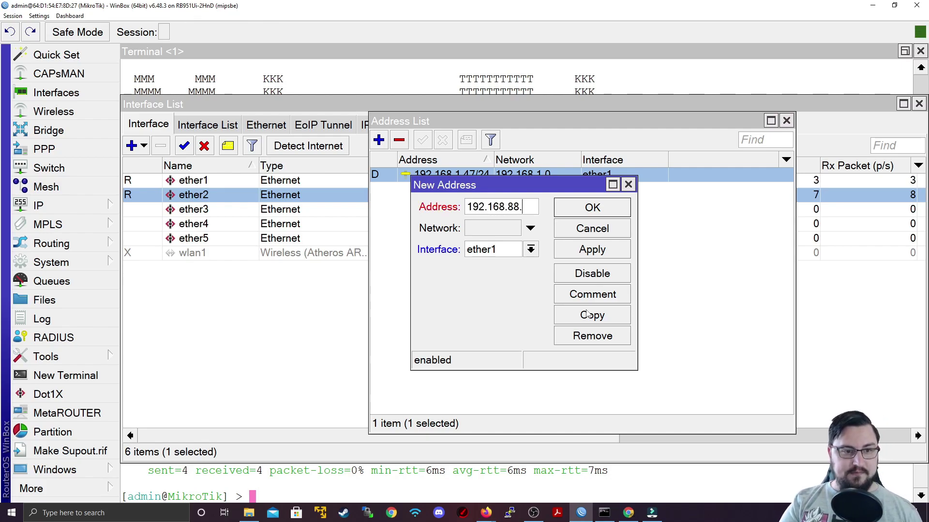
type("1/24")
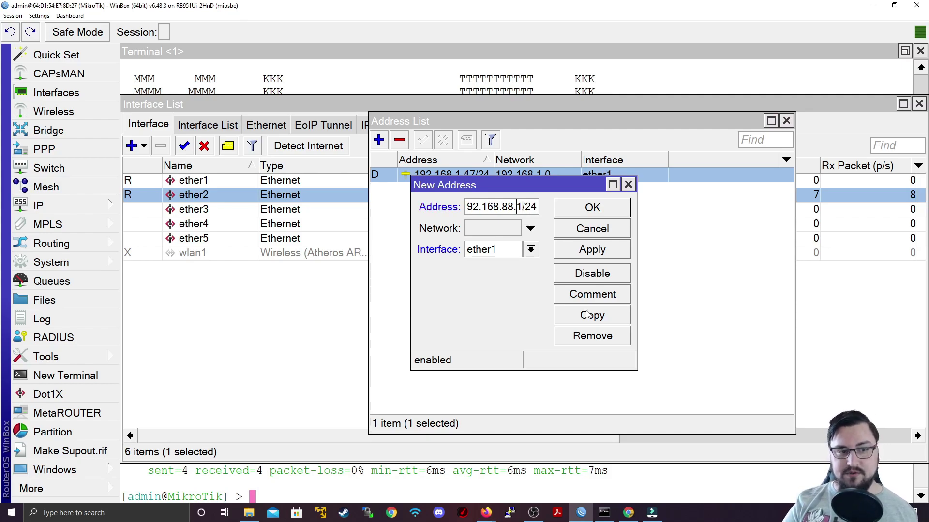
key("Left")
key("BackSpace")
key("BackSpace")
type("0")
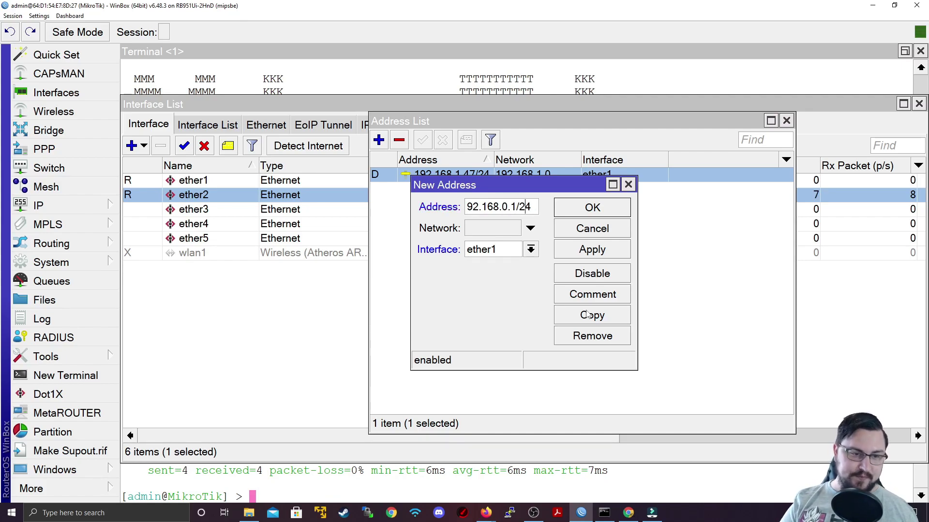
left_click(498, 249)
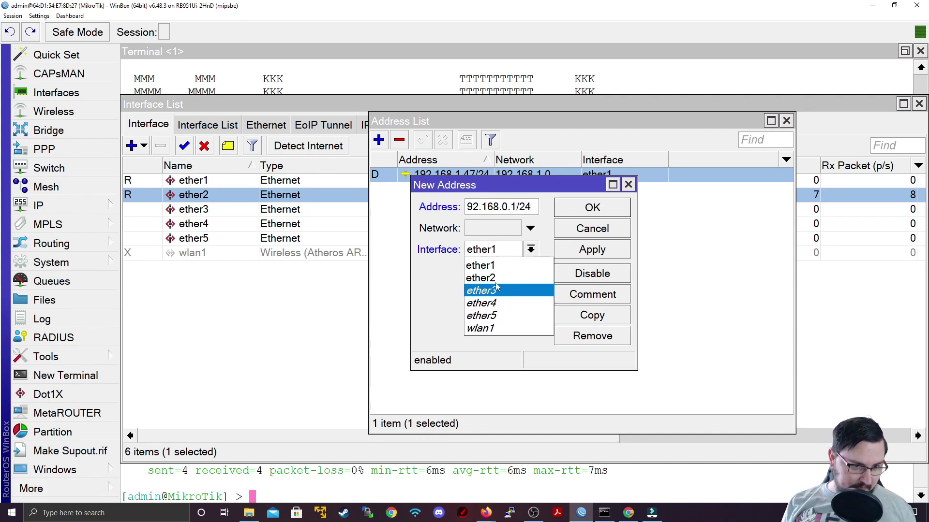
left_click(497, 278)
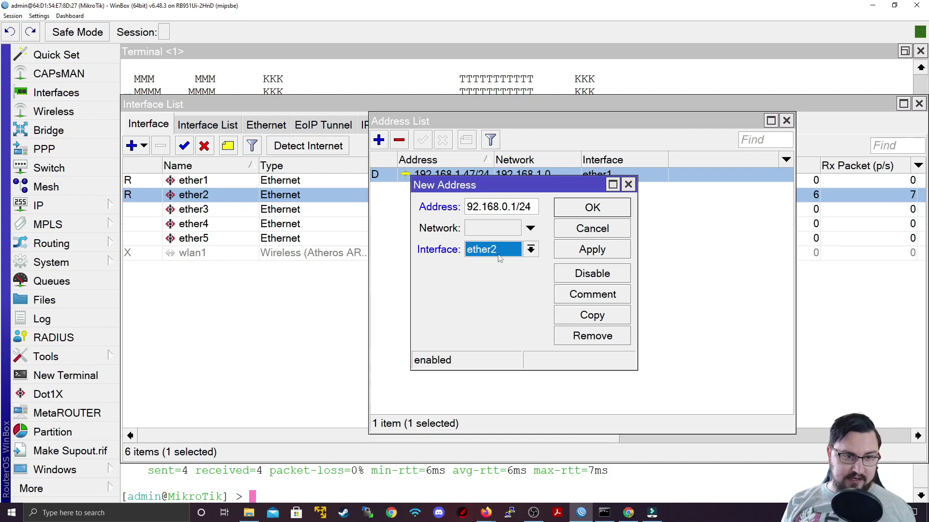
left_click(587, 248)
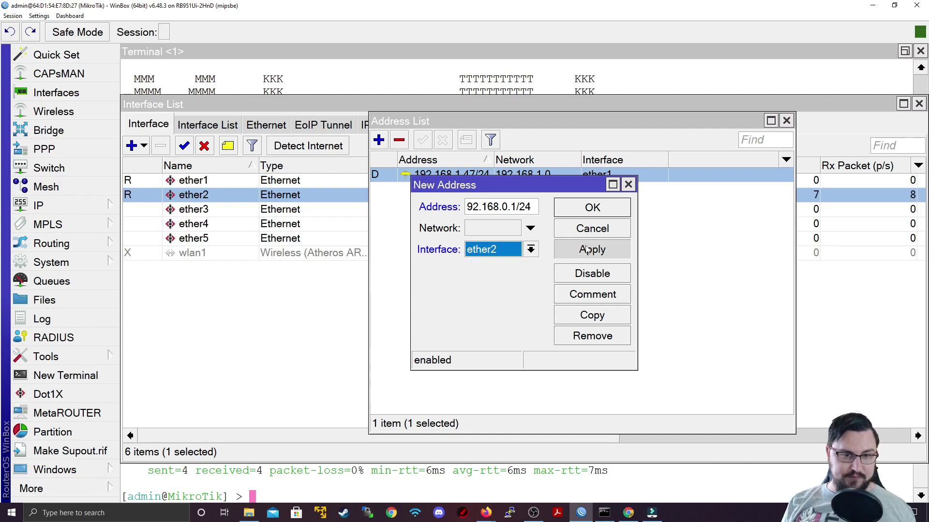
left_click(628, 209)
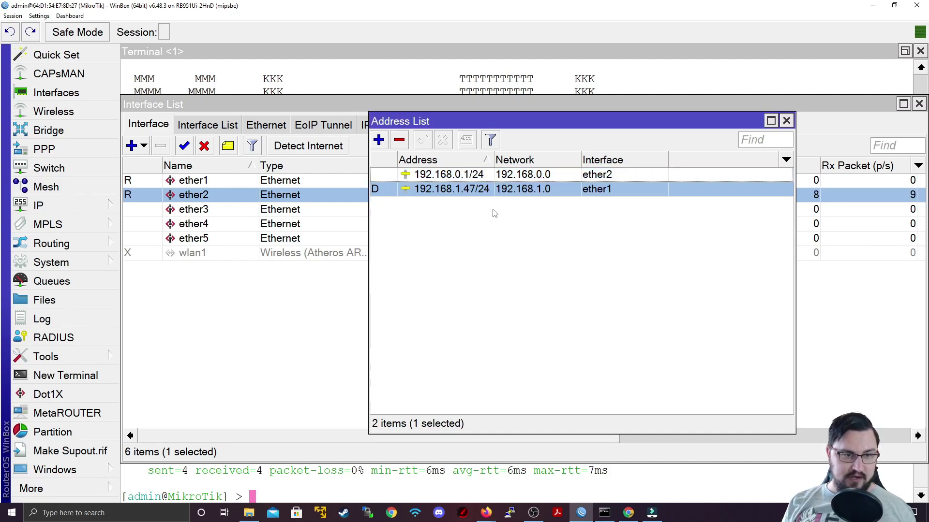
left_click(457, 175)
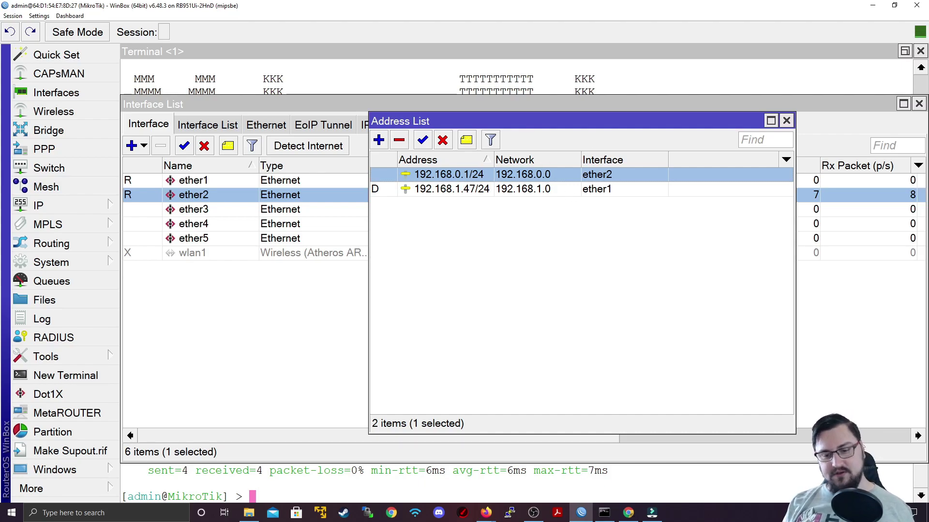
left_click(900, 513)
left_click(853, 513)
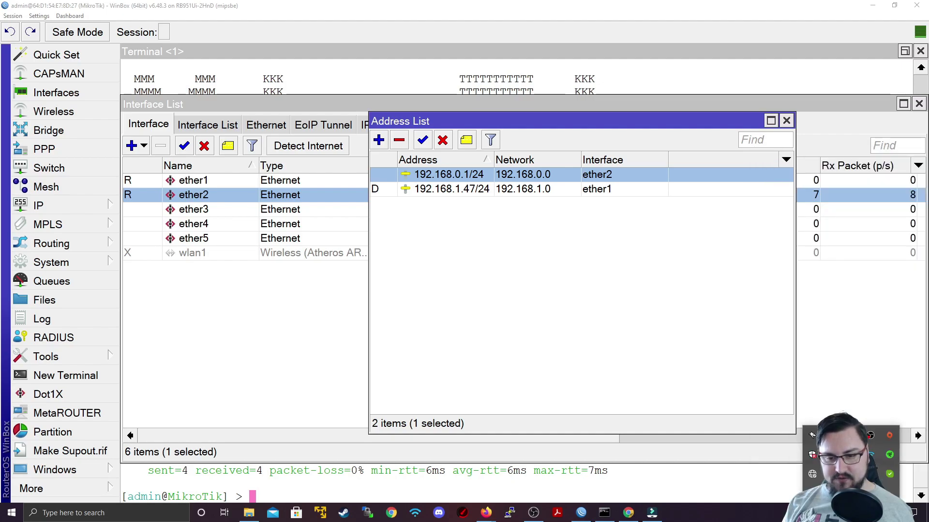
Open the IPv4 properties of the PC's Ethernet adapter from Network Connections
left_click(813, 474)
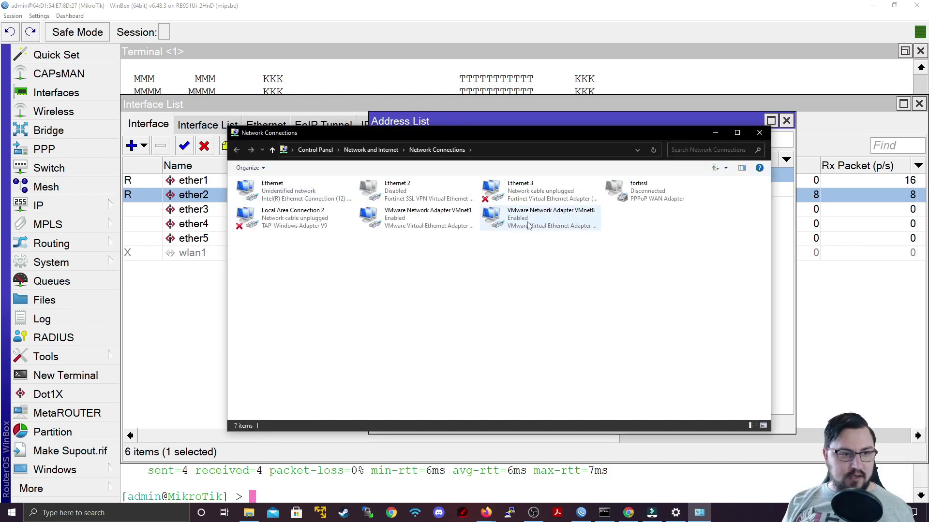
double_click(271, 191)
left_click(422, 340)
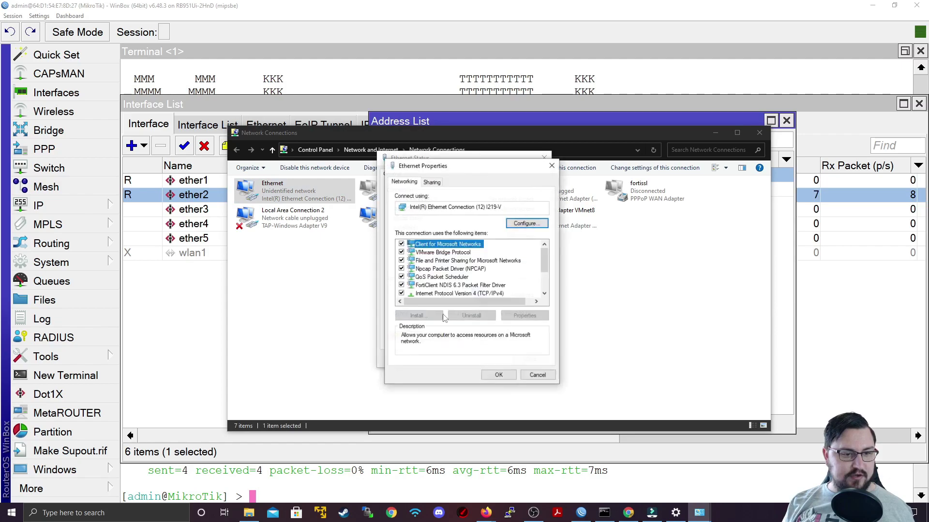
scroll(456, 278, "down", 2)
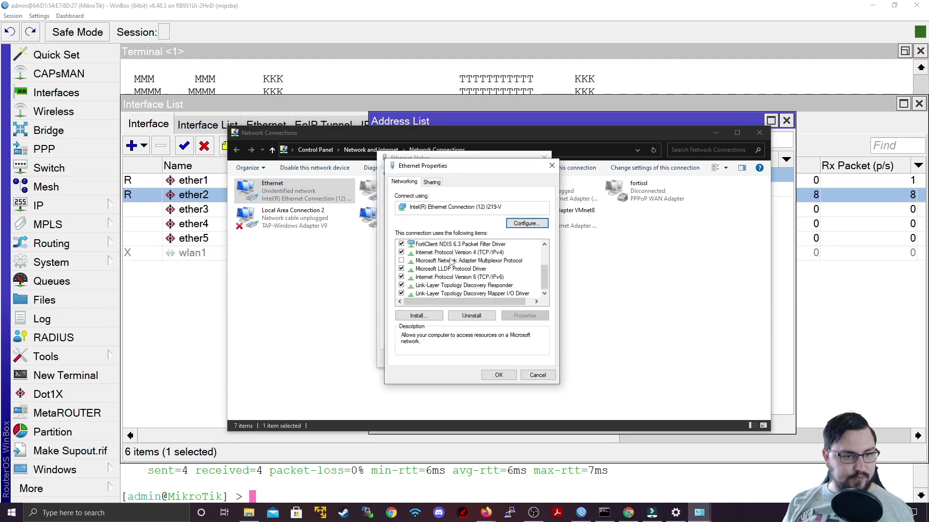
double_click(454, 252)
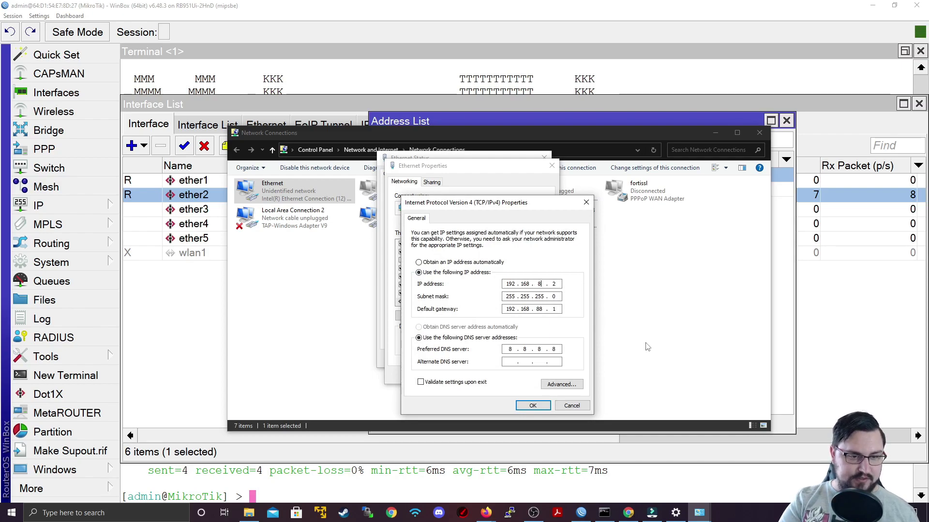
Set IP 192.168.0.2, gateway 192.168.0.1 and DNS 8.8.8.8, then confirm and close all windows
key("BackSpace")
key("Tab")
key("Tab")
key("BackSpace")
key("BackSpace")
type("0")
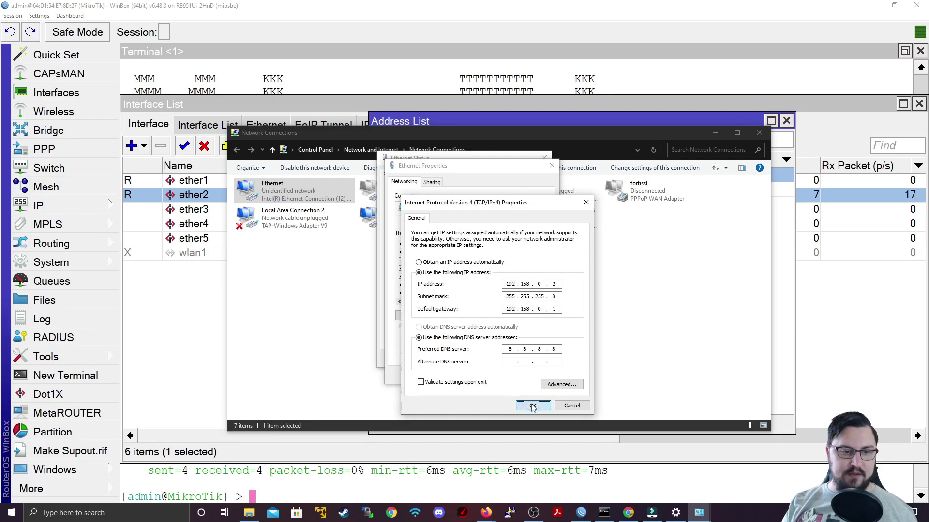
left_click(532, 405)
left_click(499, 376)
left_click(527, 358)
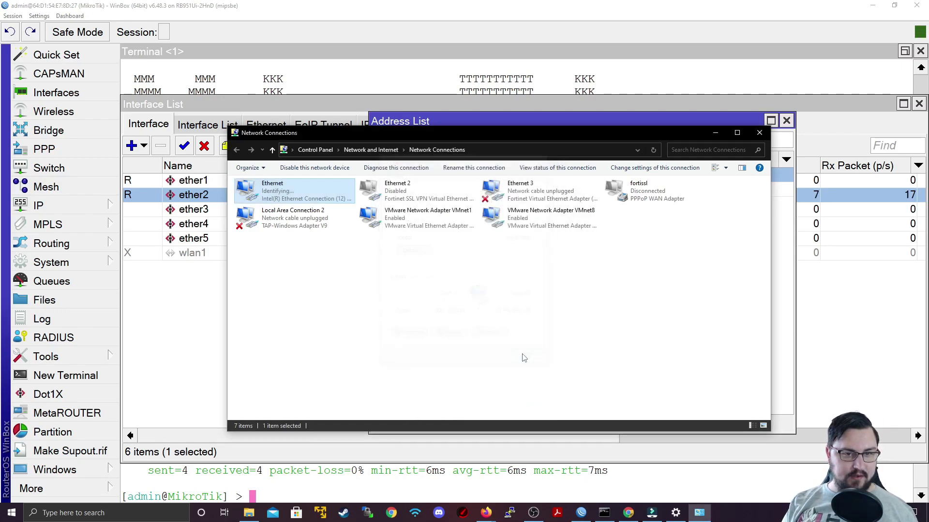
left_click(759, 133)
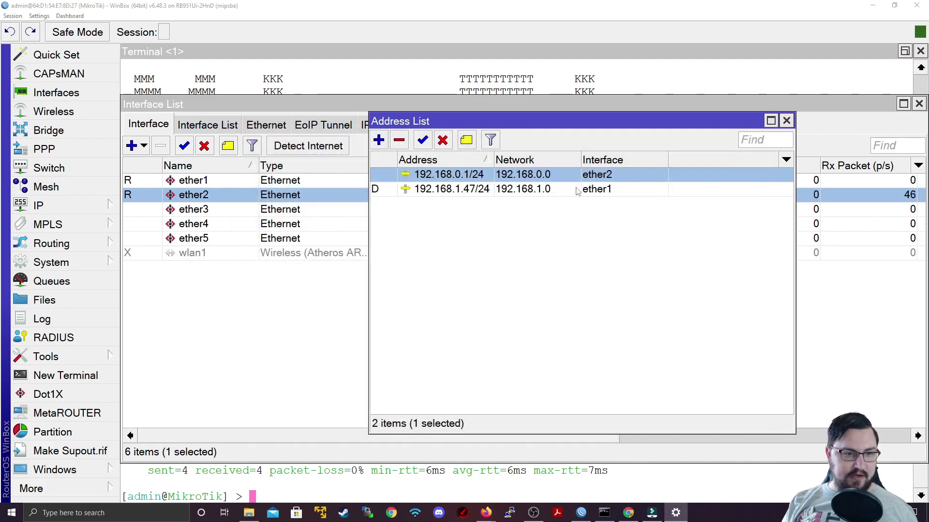
mouse_move(604, 513)
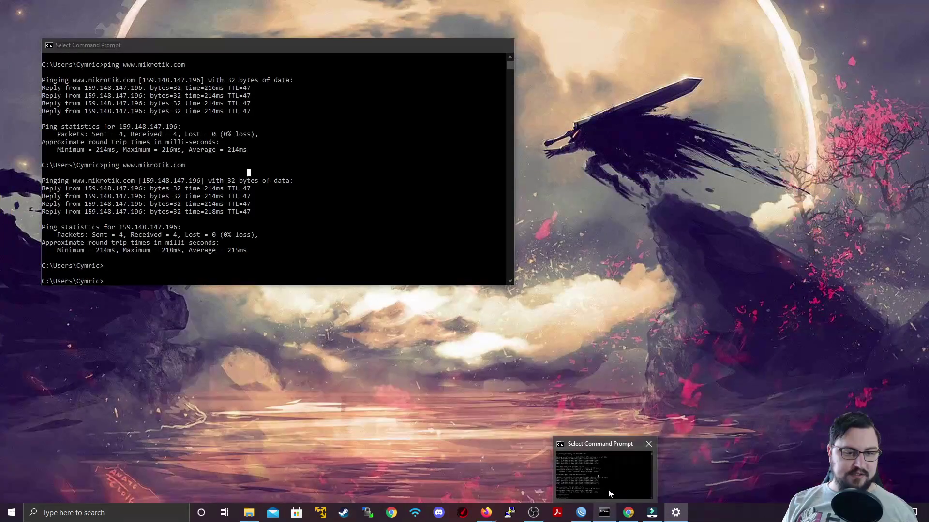
left_click(608, 491)
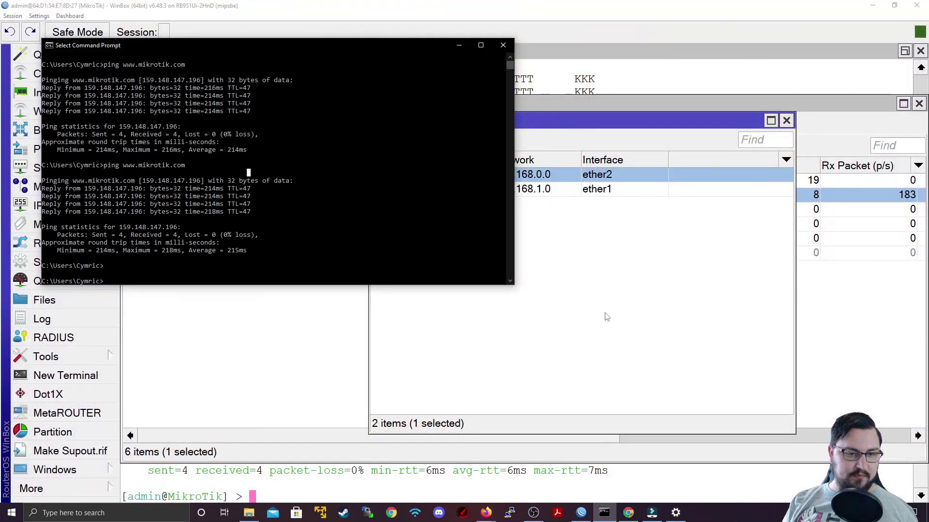
key("Escape")
key("Return")
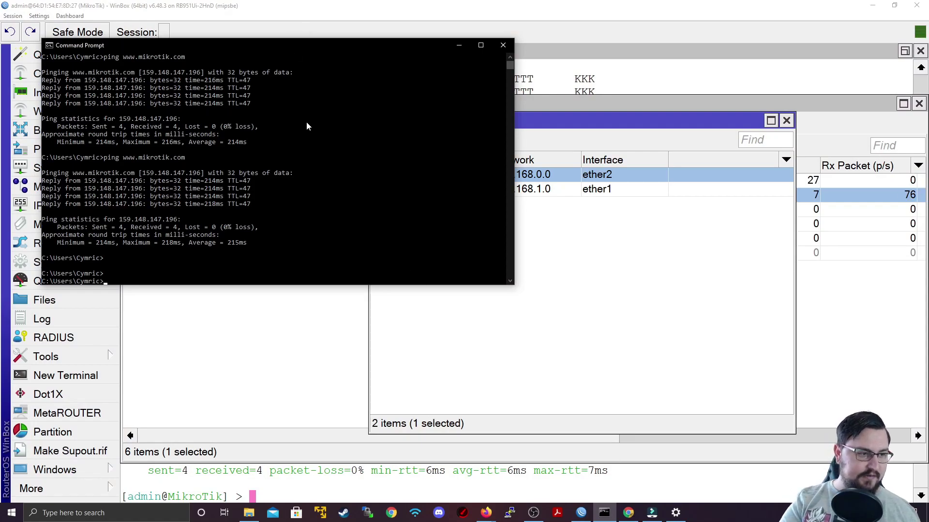
type("ping 8.8.8.")
key("Return")
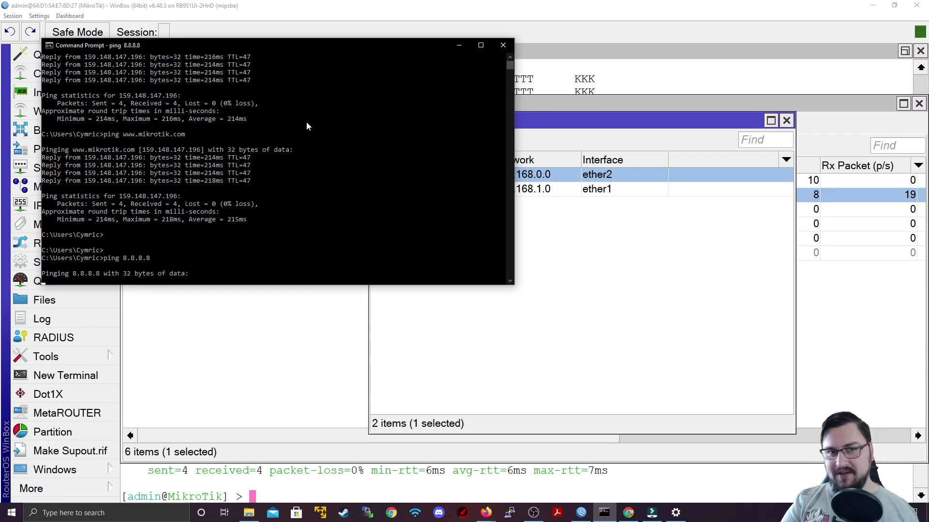
key("ctrl+c")
type("ping www.google.com")
key("Return")
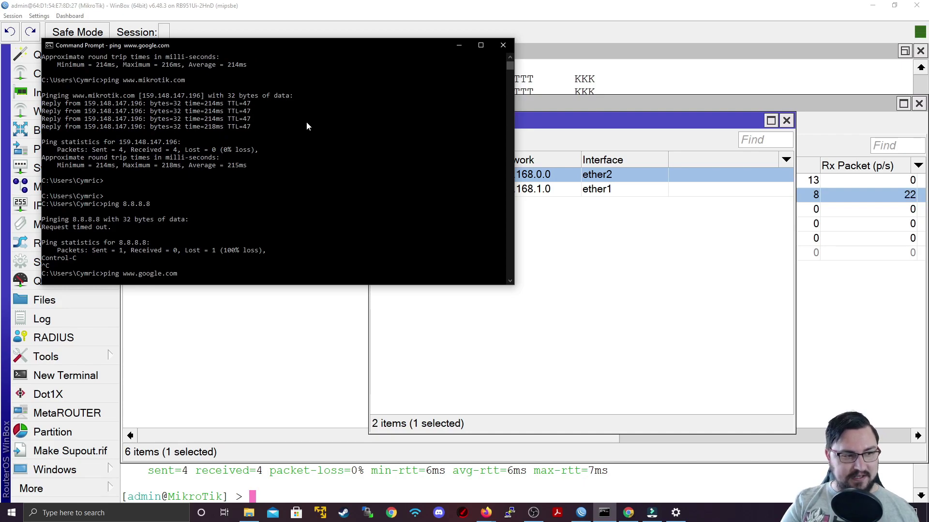
key("ctrl+c")
Ping the router at 192.168.0.1 successfully, then minimize the console
type("ping 192.16")
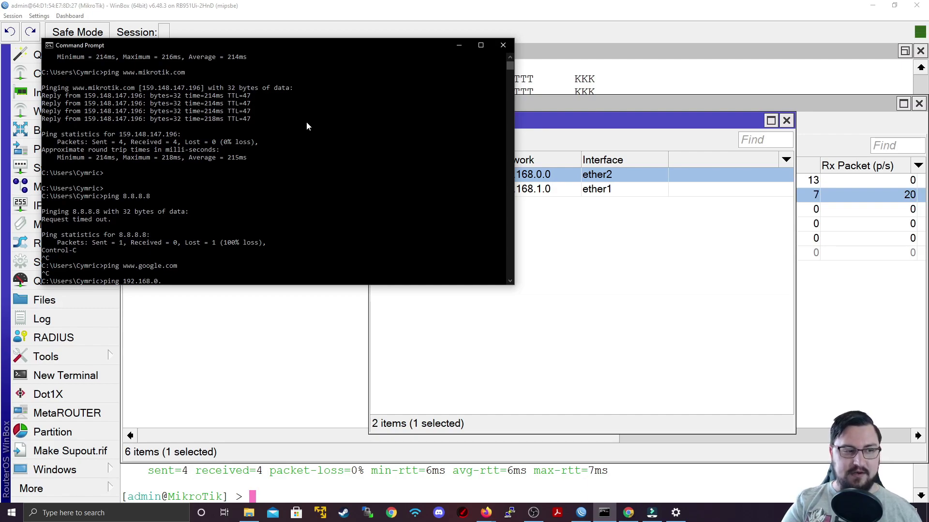
type("8.0.1")
key("Return")
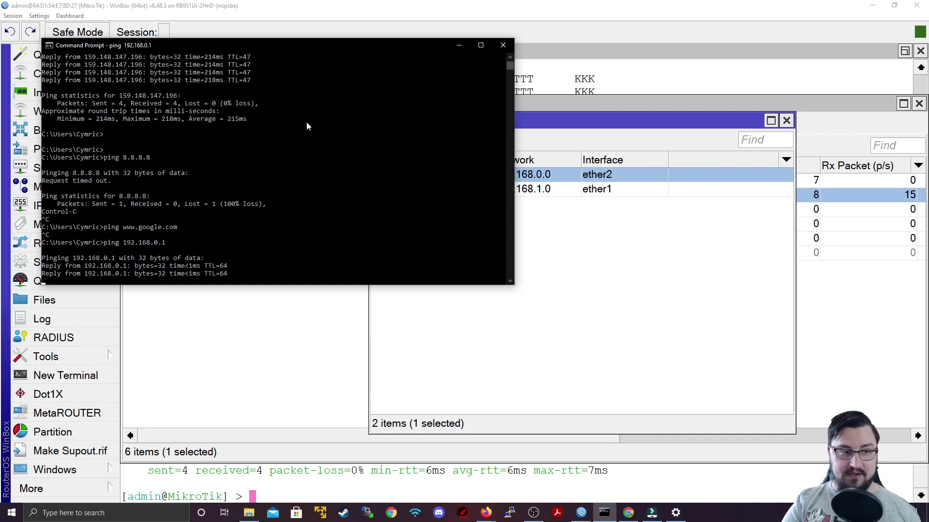
left_click(459, 46)
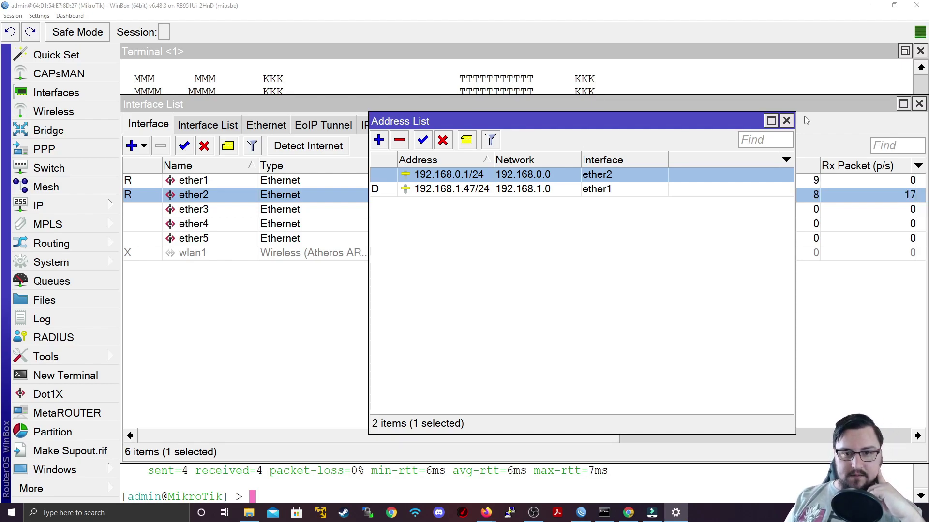
Close the Address List, Interface List and Terminal, then reopen Interfaces and select ether1
left_click(787, 120)
left_click(919, 104)
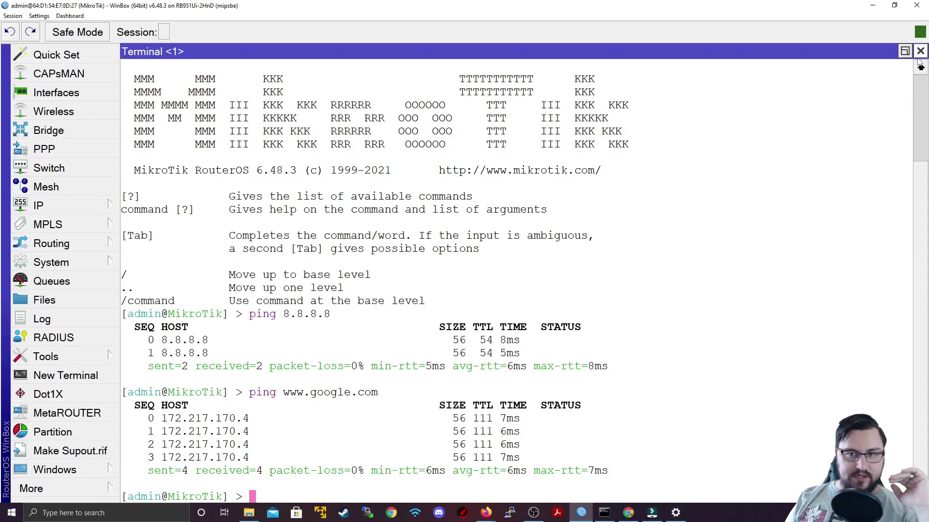
left_click(920, 51)
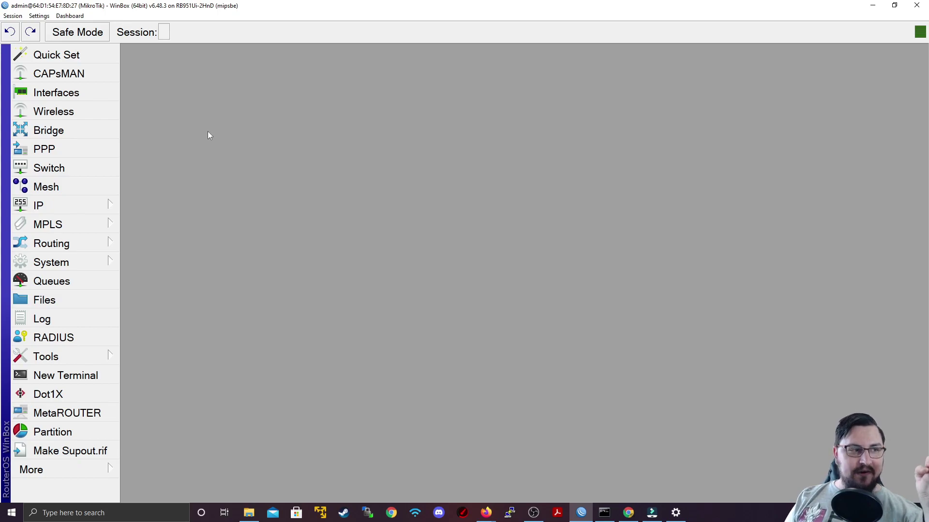
left_click(63, 92)
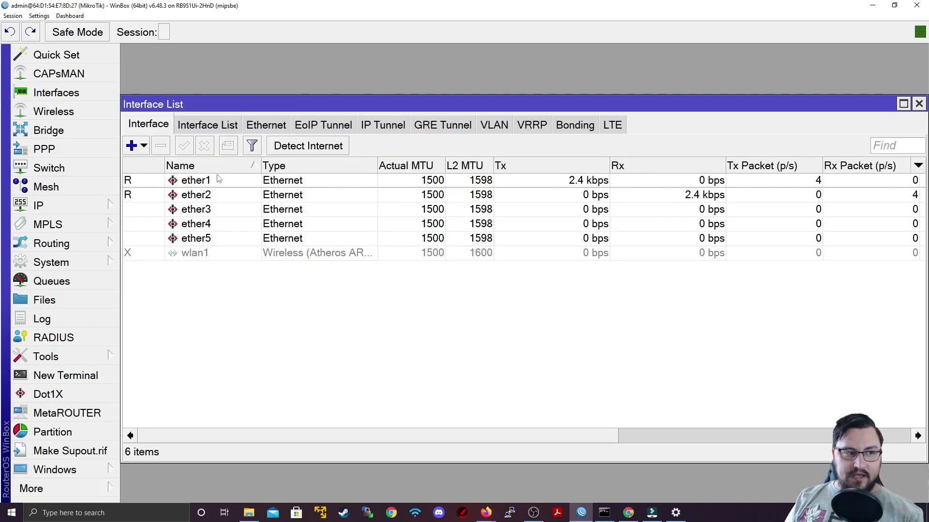
left_click(235, 184)
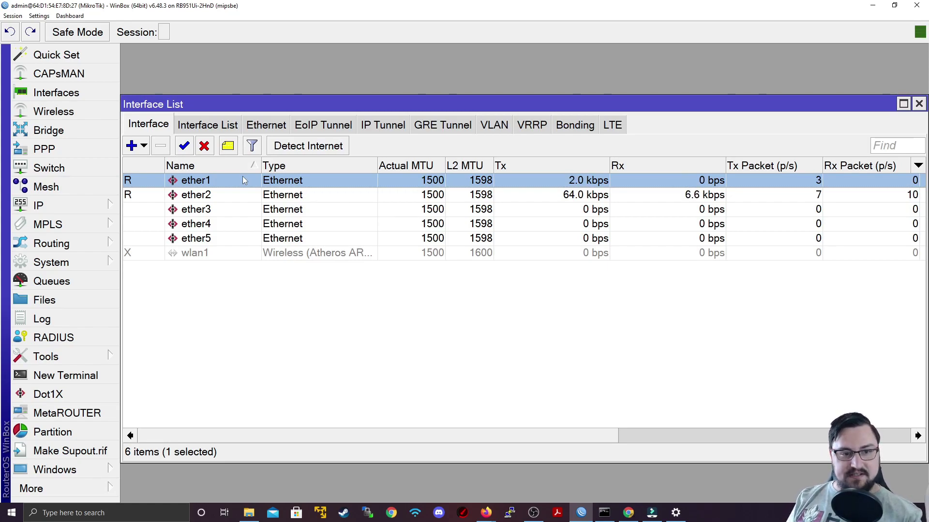
Select ether2 and open IP > Addresses to show 192.168.0.1/24 and 192.168.1.47/24
left_click(279, 195)
left_click(39, 205)
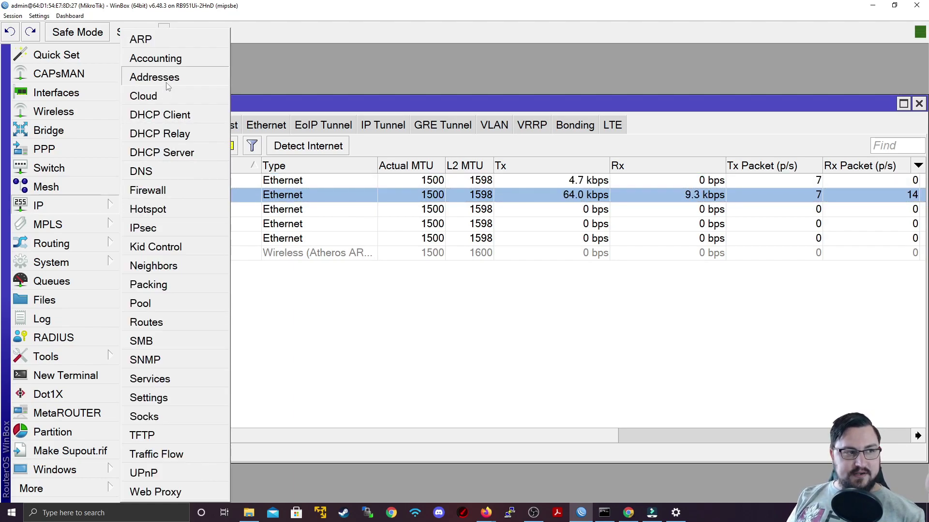
left_click(154, 77)
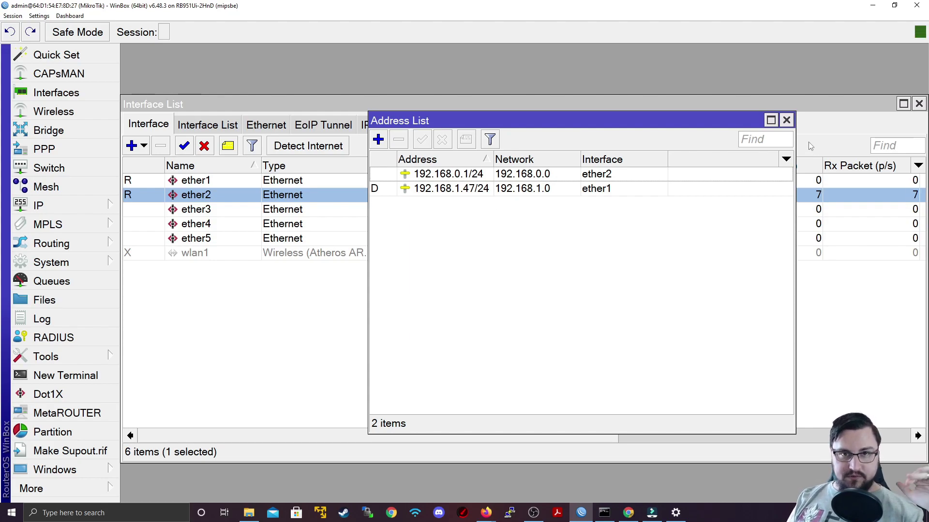
Close the Address List window and expand the IP menu in the side bar
left_click(787, 122)
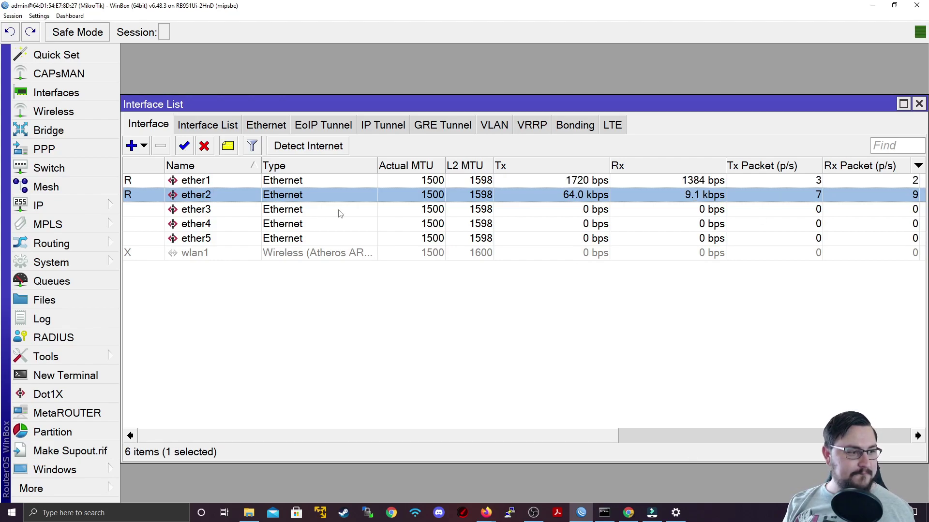
left_click(107, 211)
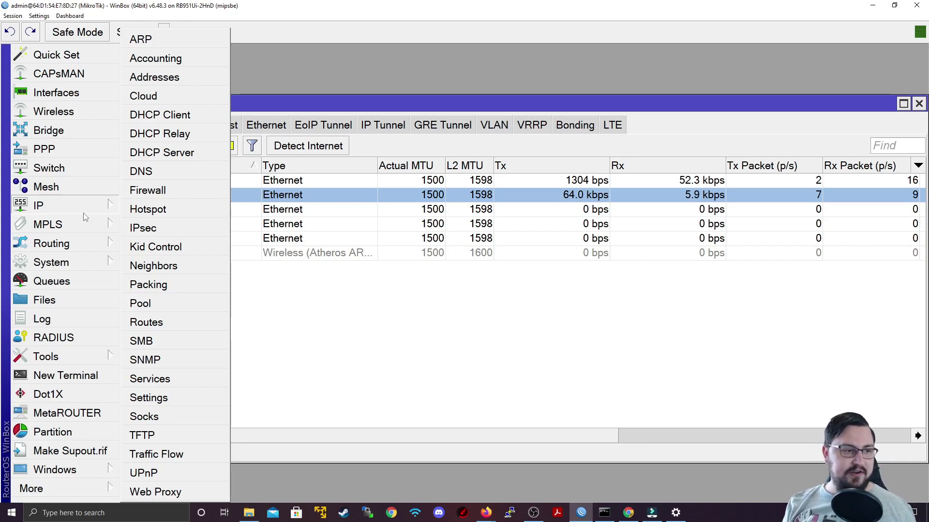
In Firewall's NAT list, start a new rule with chain srcnat
left_click(137, 193)
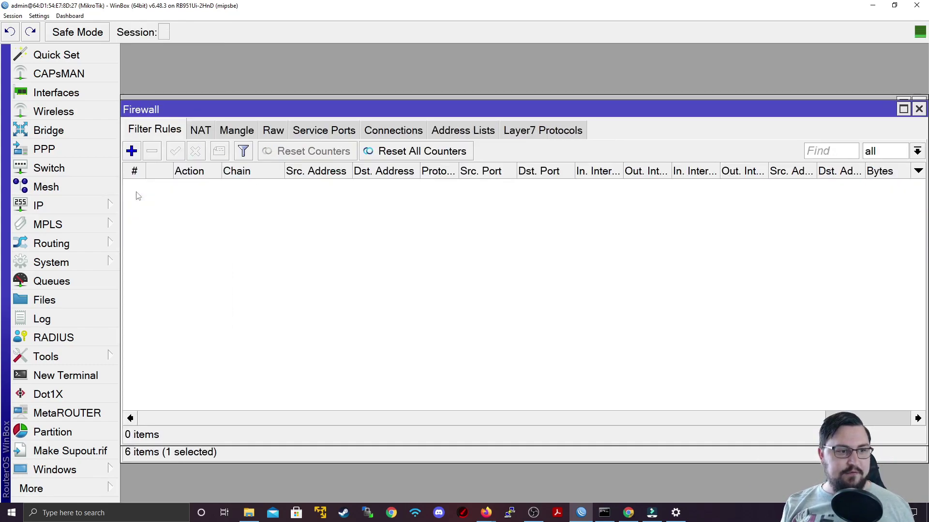
left_click(210, 132)
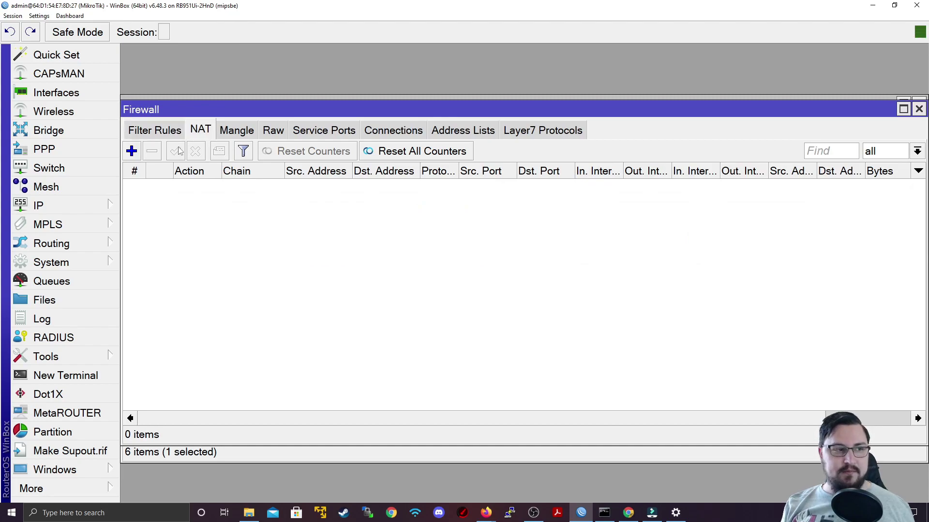
left_click(133, 153)
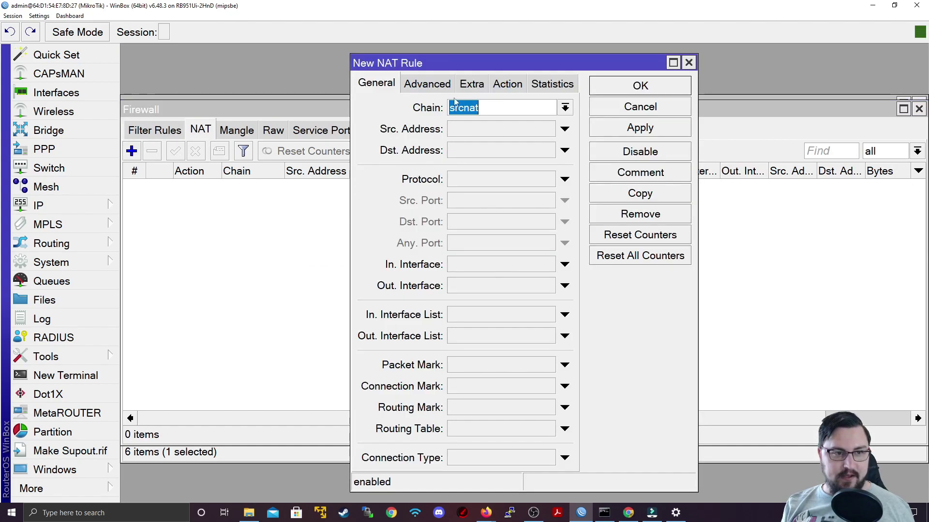
left_click(565, 107)
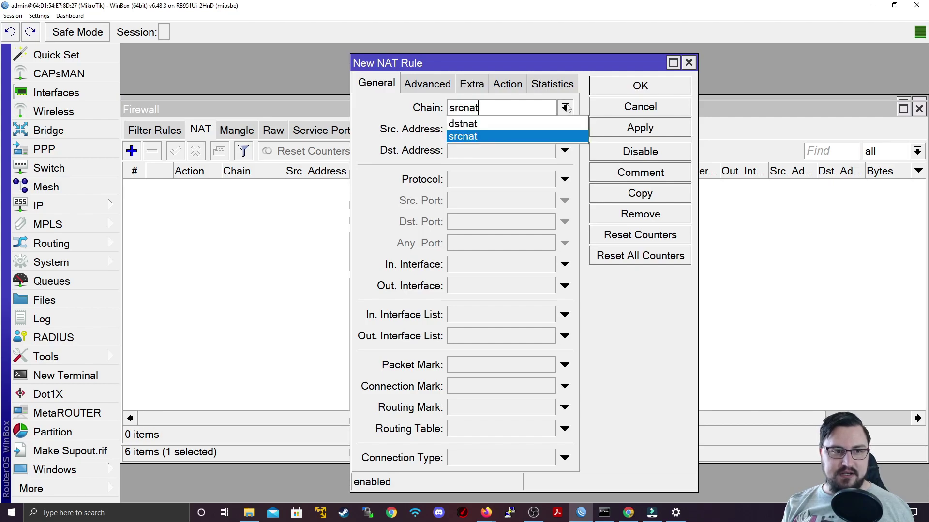
left_click(566, 107)
left_click(565, 107)
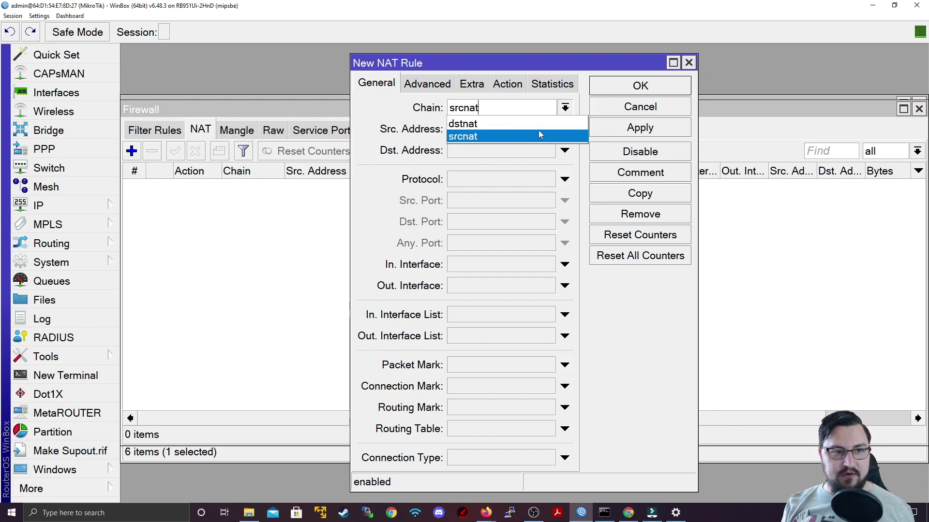
left_click(487, 134)
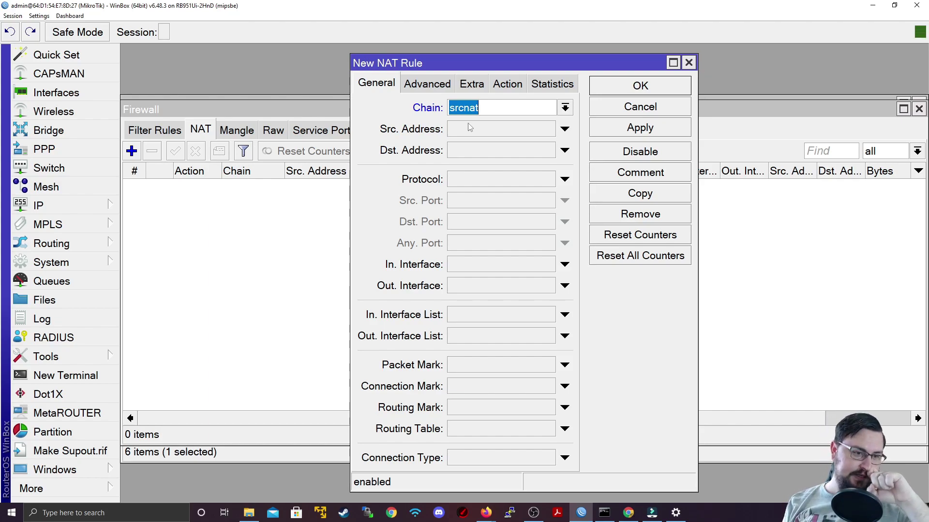
Set the new NAT rule's Out. Interface to ether1
left_click(516, 292)
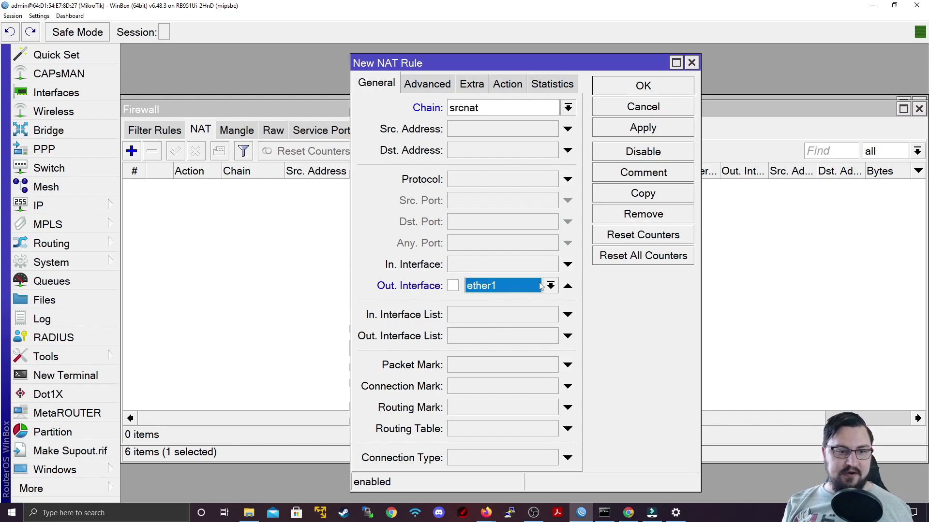
left_click(527, 290)
left_click(500, 355)
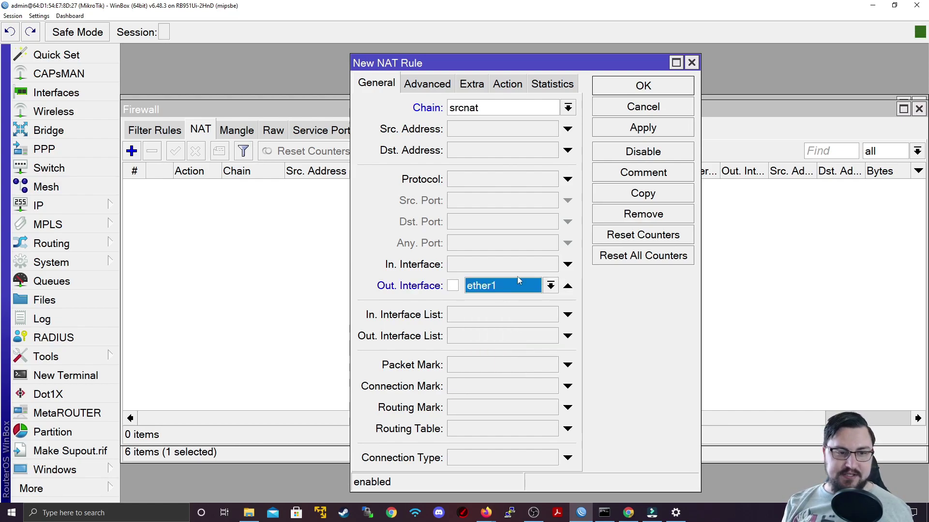
left_click(478, 289)
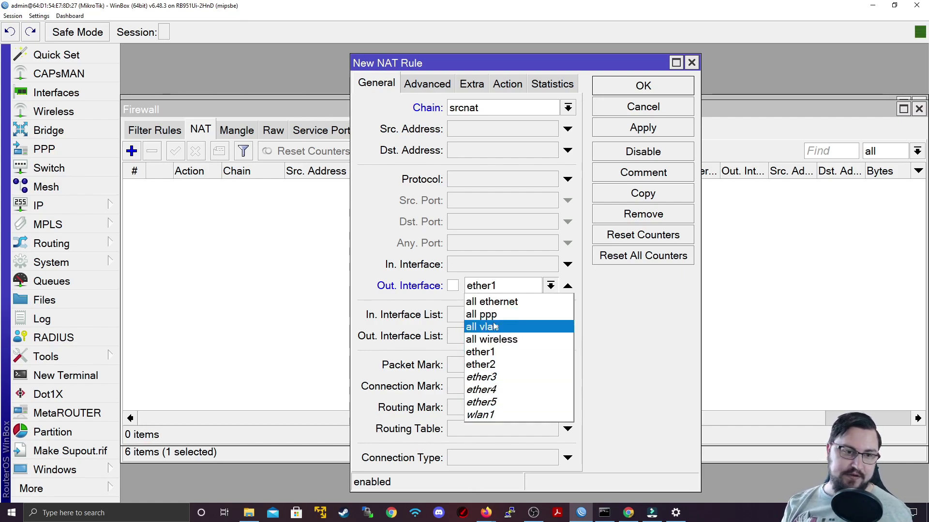
left_click(508, 277)
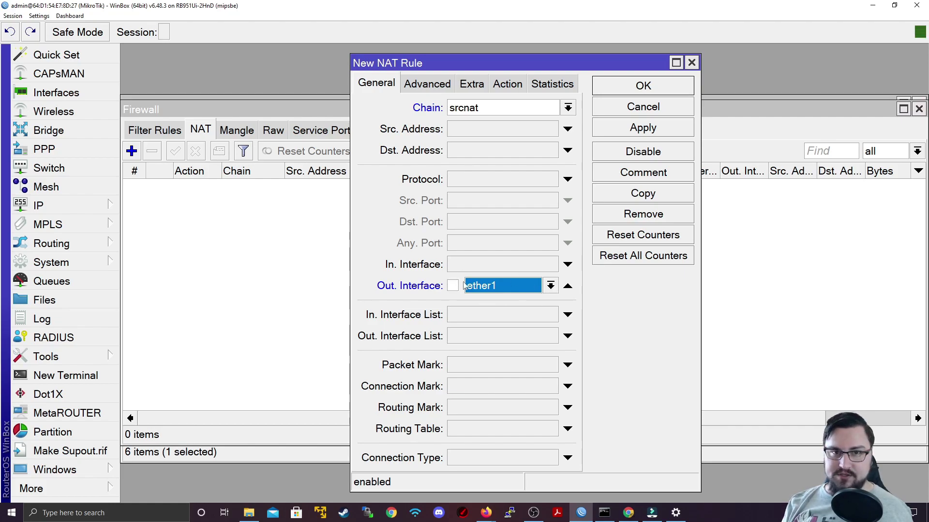
Set the NAT rule's action to masquerade, then apply and close the rule
left_click(514, 84)
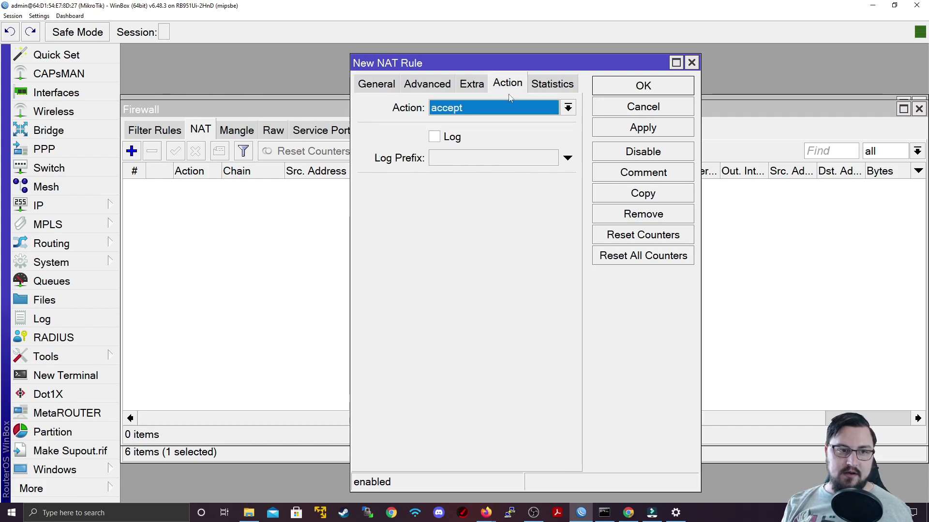
left_click(509, 103)
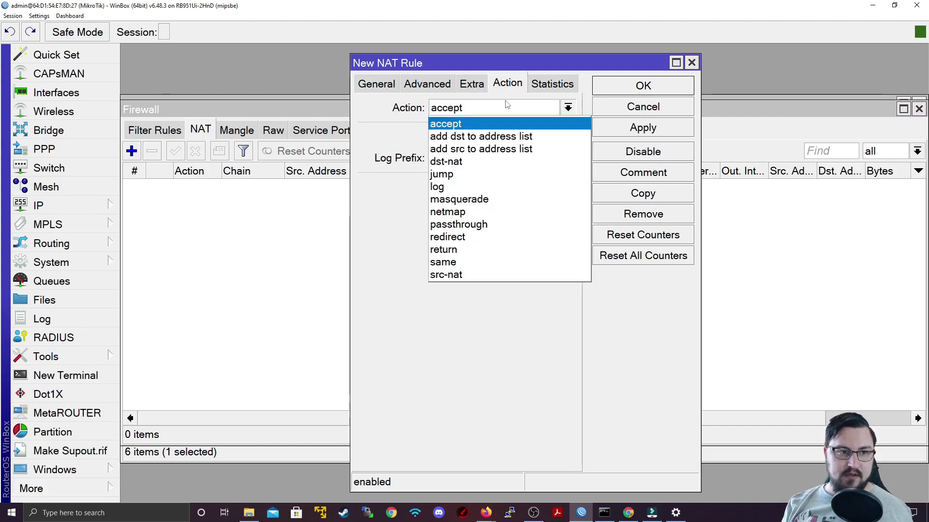
left_click(503, 198)
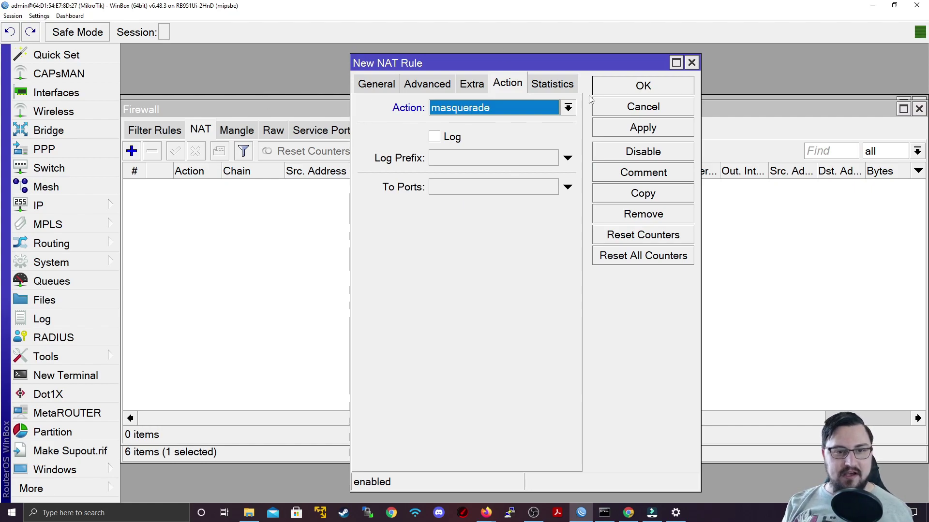
left_click(601, 126)
left_click(612, 93)
Widen the Action column so masquerade shows fully, then bring Command Prompt forward
left_click(224, 190)
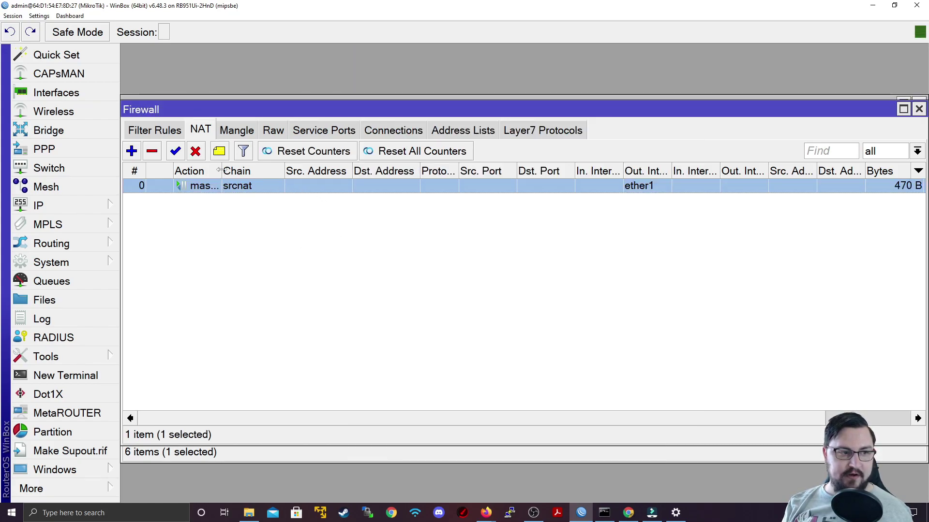
left_click_drag(221, 172, 279, 171)
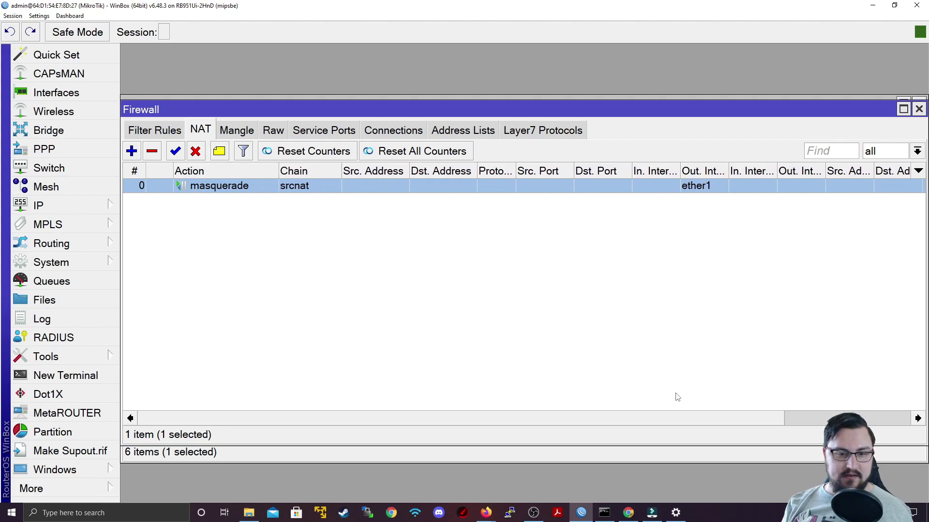
left_click_drag(669, 419, 794, 418)
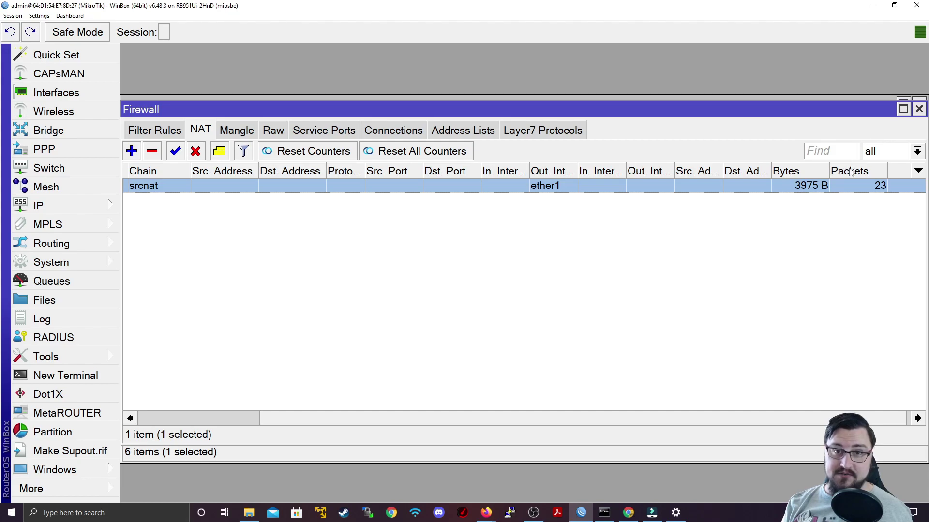
left_click_drag(659, 420, 546, 424)
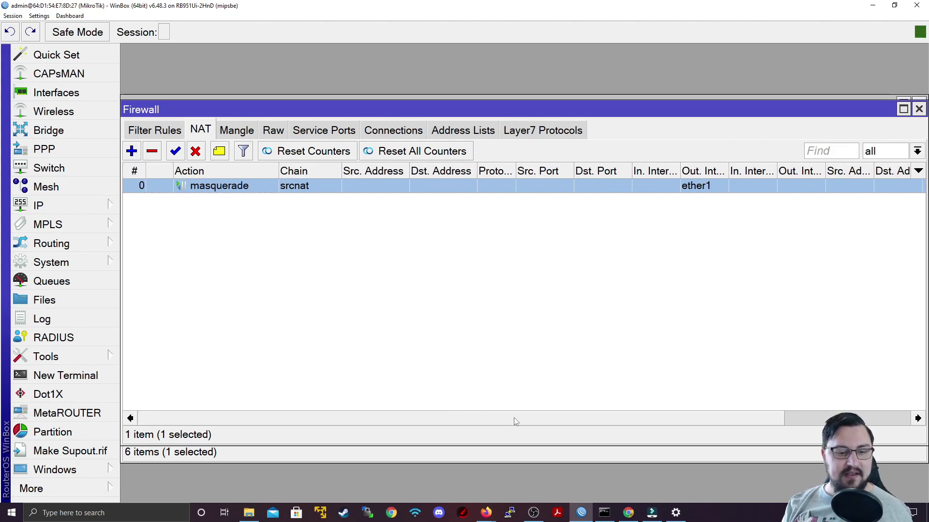
left_click(599, 487)
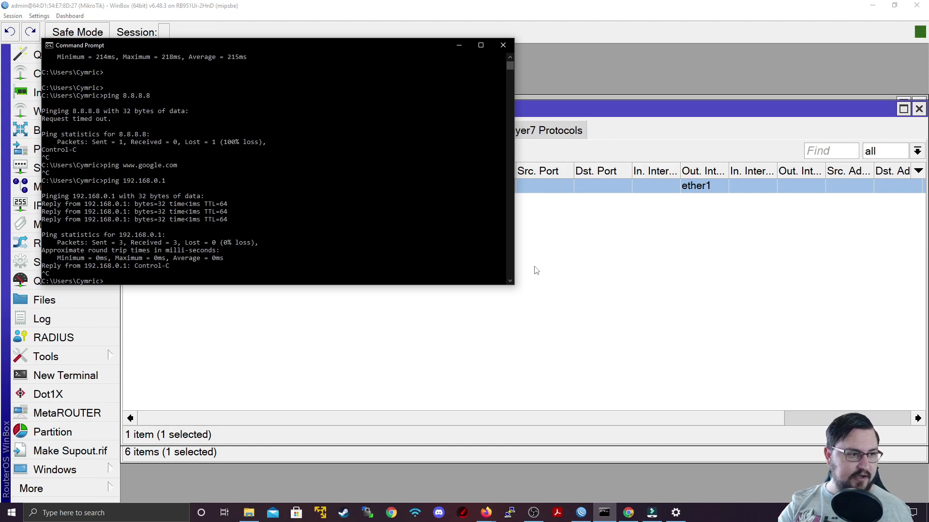
key("Up")
key("Up")
key("Up")
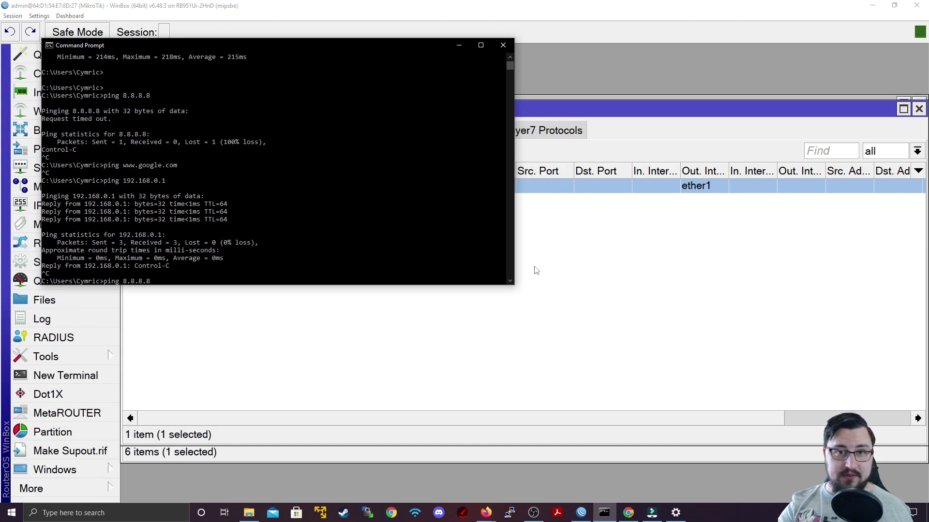
key("Return")
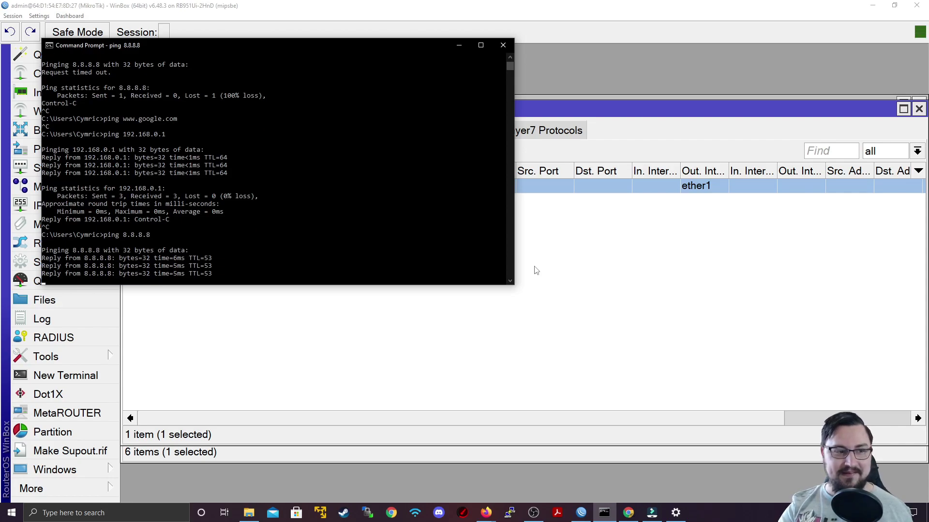
key("Return")
type("ping www.mikrotik.com")
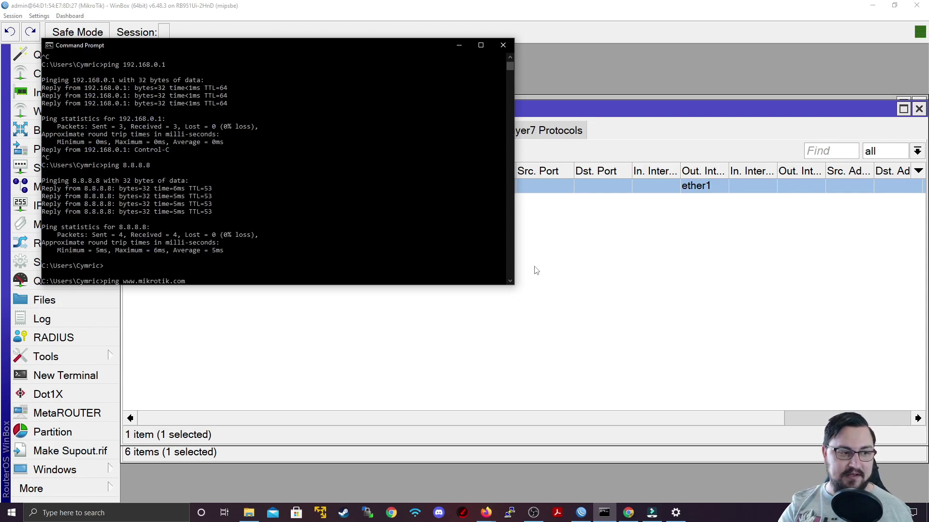
key("Return")
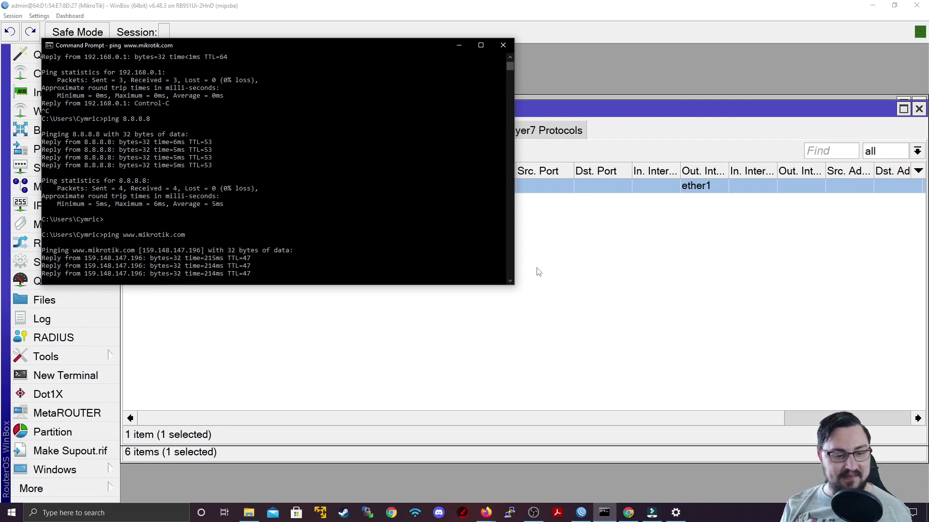
key("ctrl+c")
Reload the Google page in Firefox's Server Not Found window, then close Firefox
left_click(486, 514)
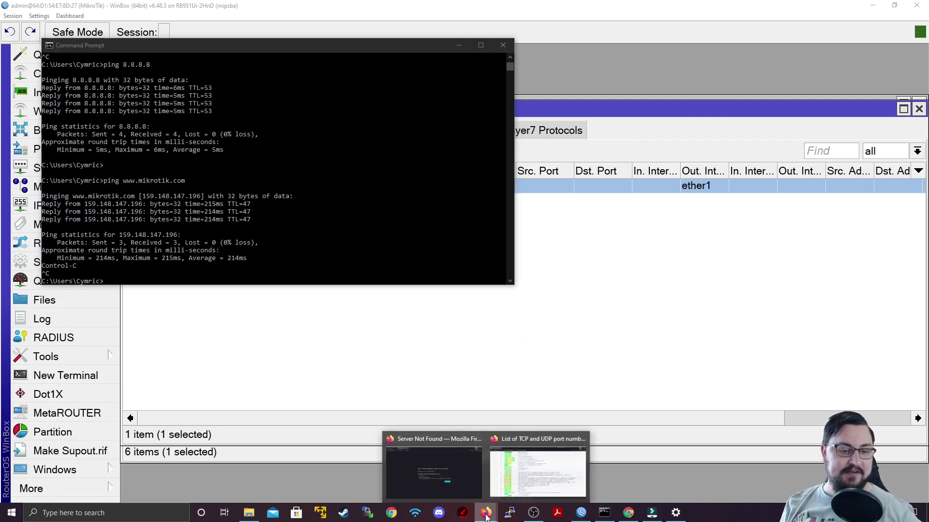
left_click(462, 477)
left_click(257, 32)
key("Return")
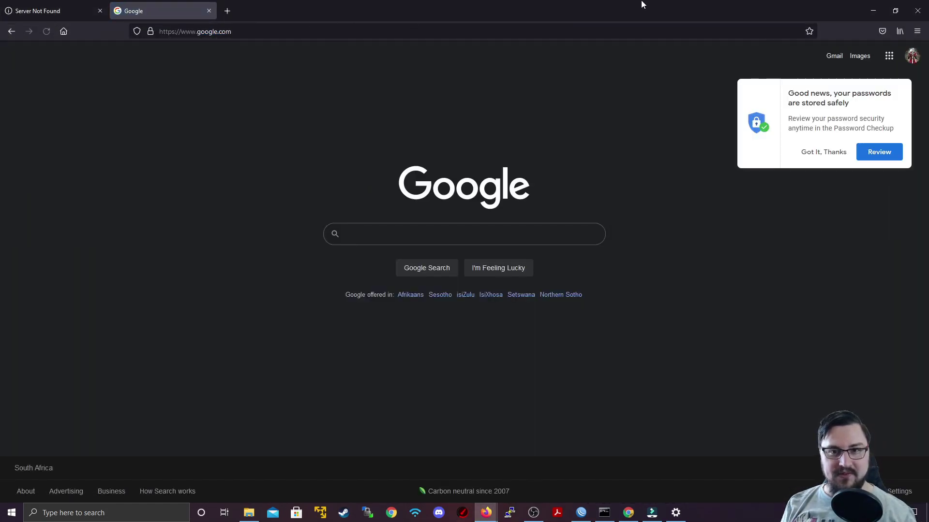
left_click(917, 5)
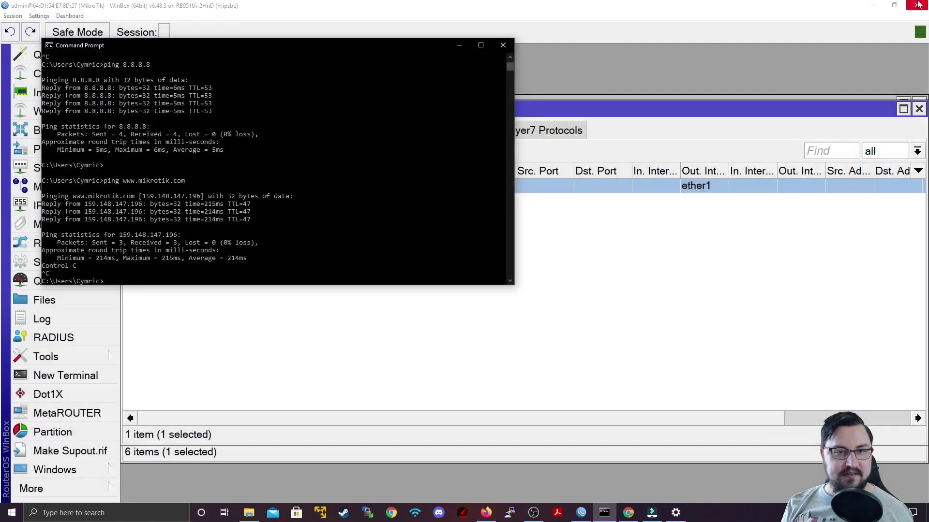
Minimize Command Prompt and close the WinBox Firewall window
left_click(459, 45)
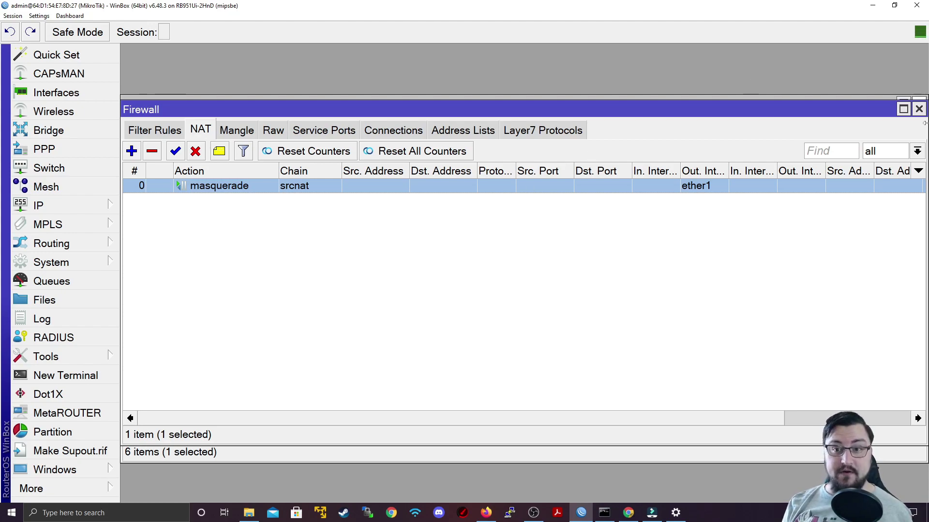
left_click(919, 108)
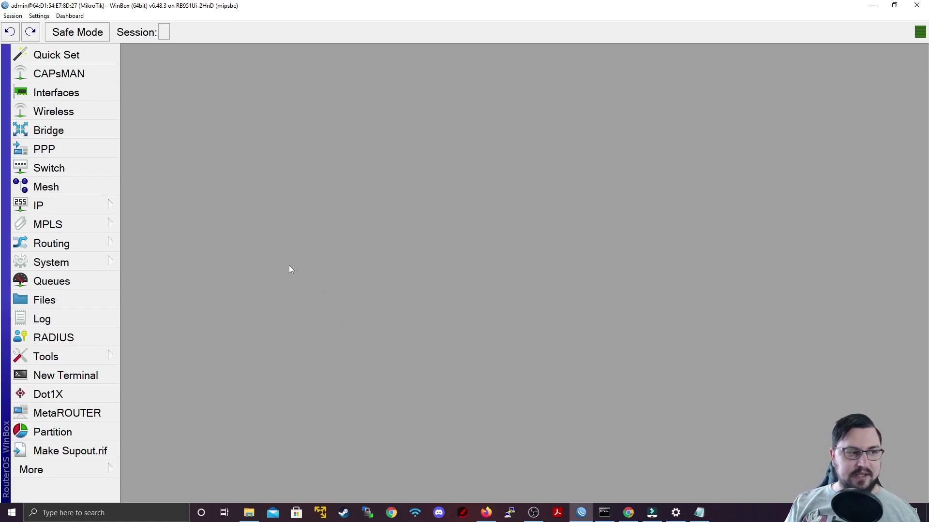
Open IP > Routes and select the default route 0.0.0.0/0 via 192.168.1.1 on ether1
left_click(91, 210)
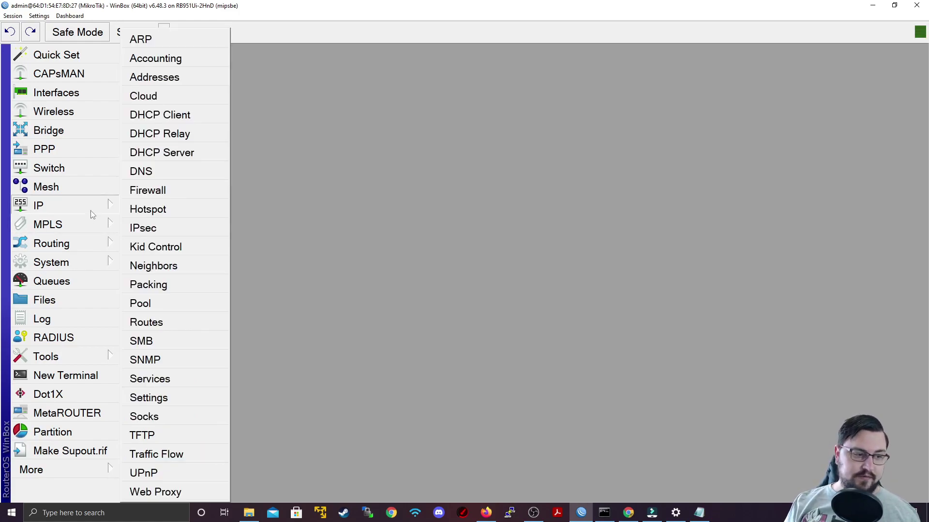
left_click(141, 323)
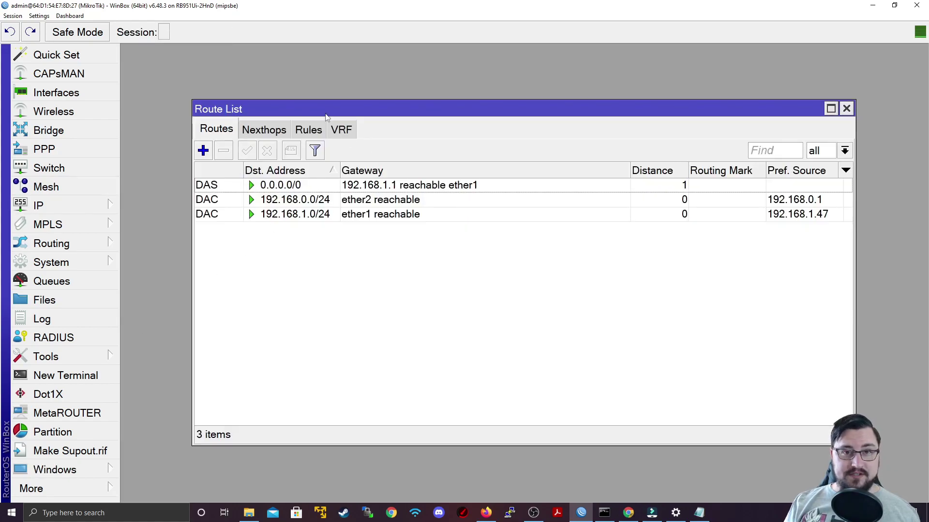
mouse_move(245, 183)
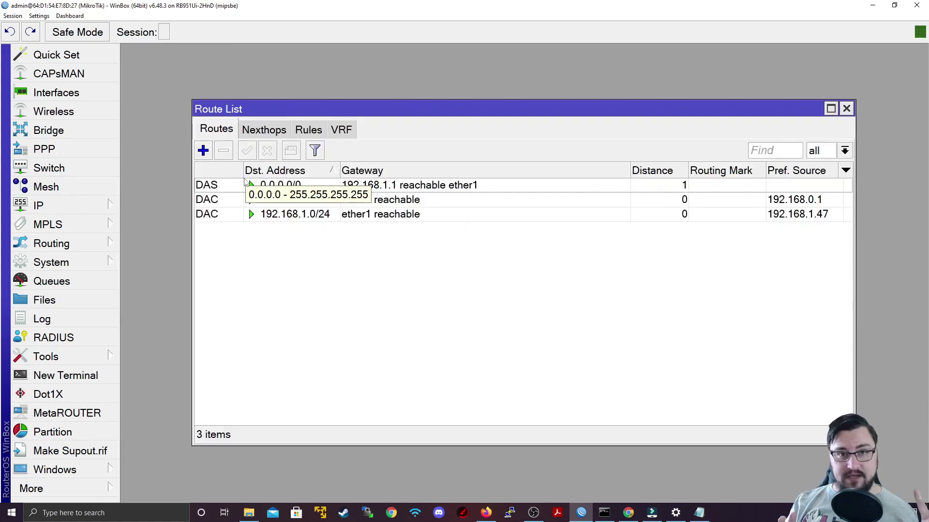
left_click(292, 182)
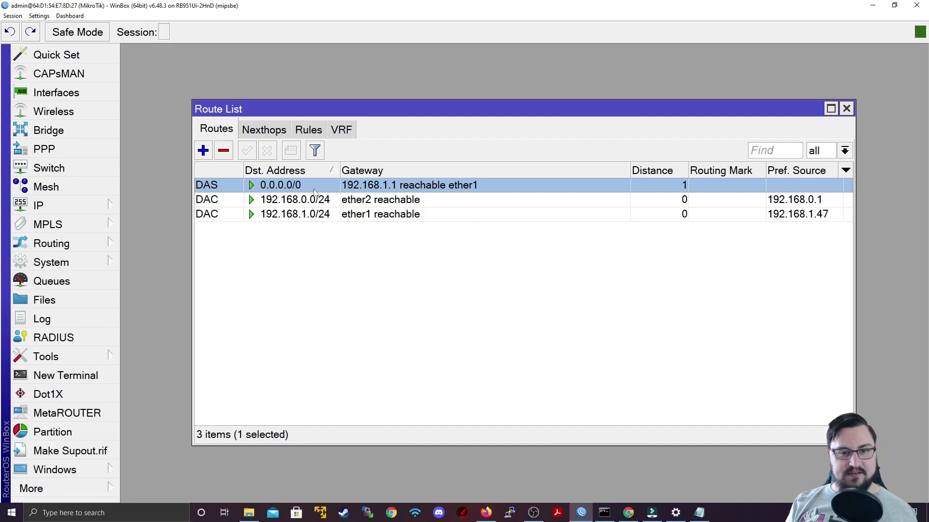
mouse_move(315, 193)
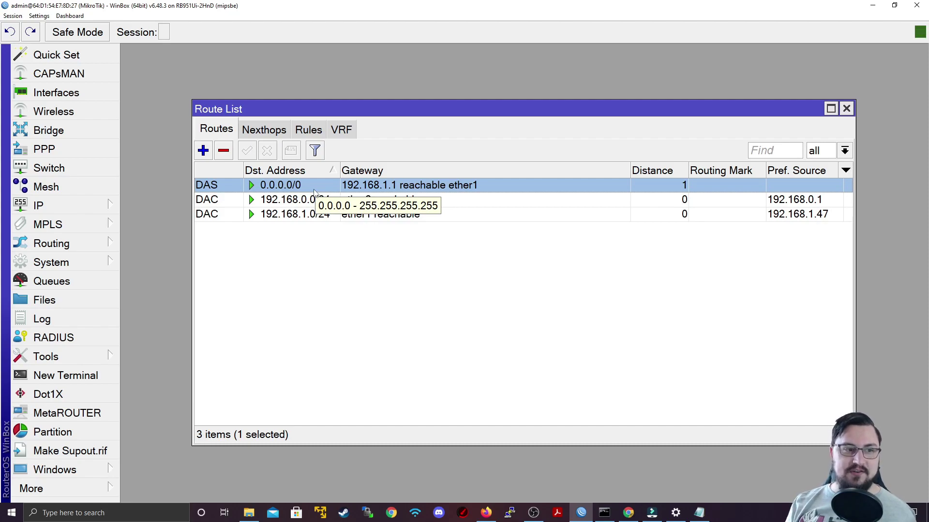